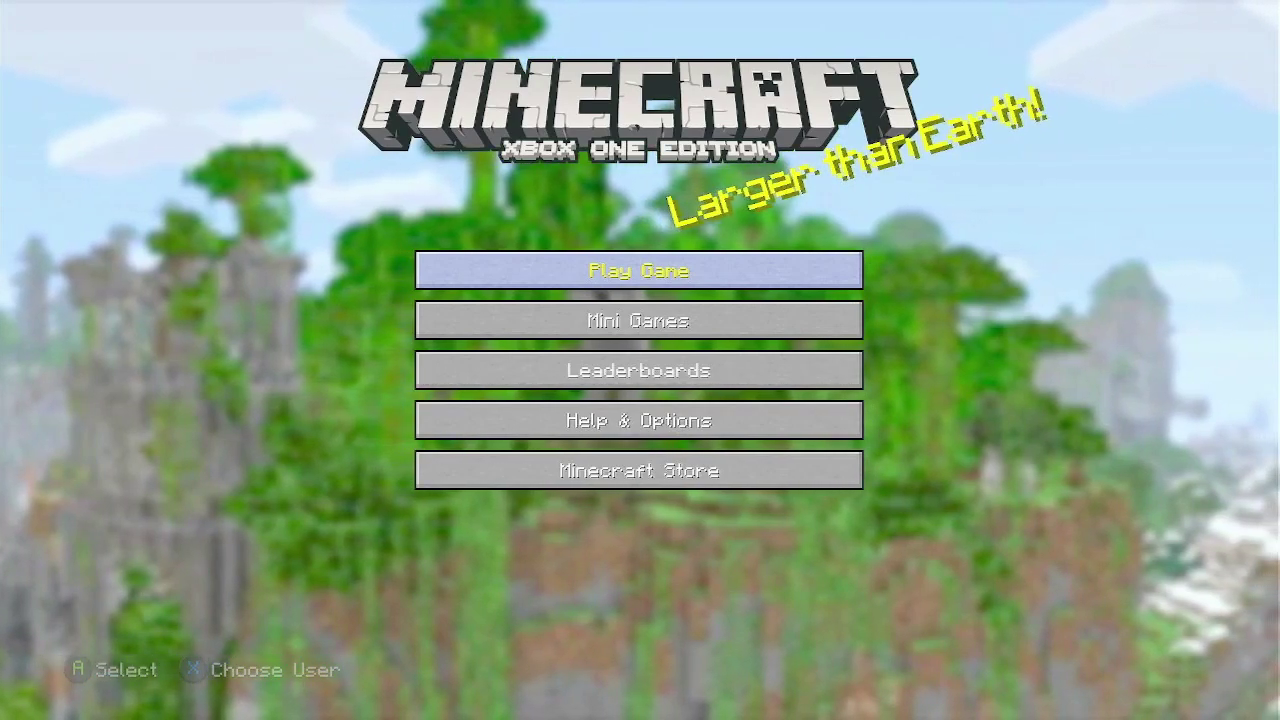
key(Down)
key(Down)
key(Up)
key(Up)
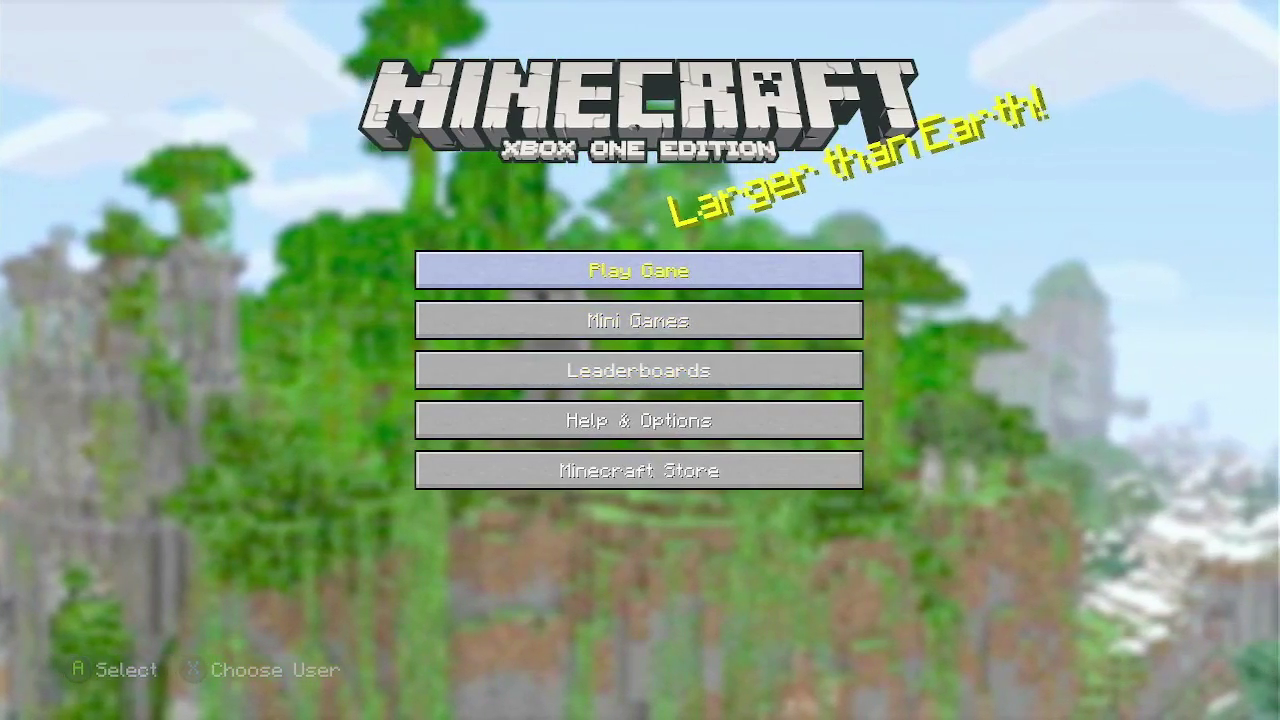
key(Down)
key(Up)
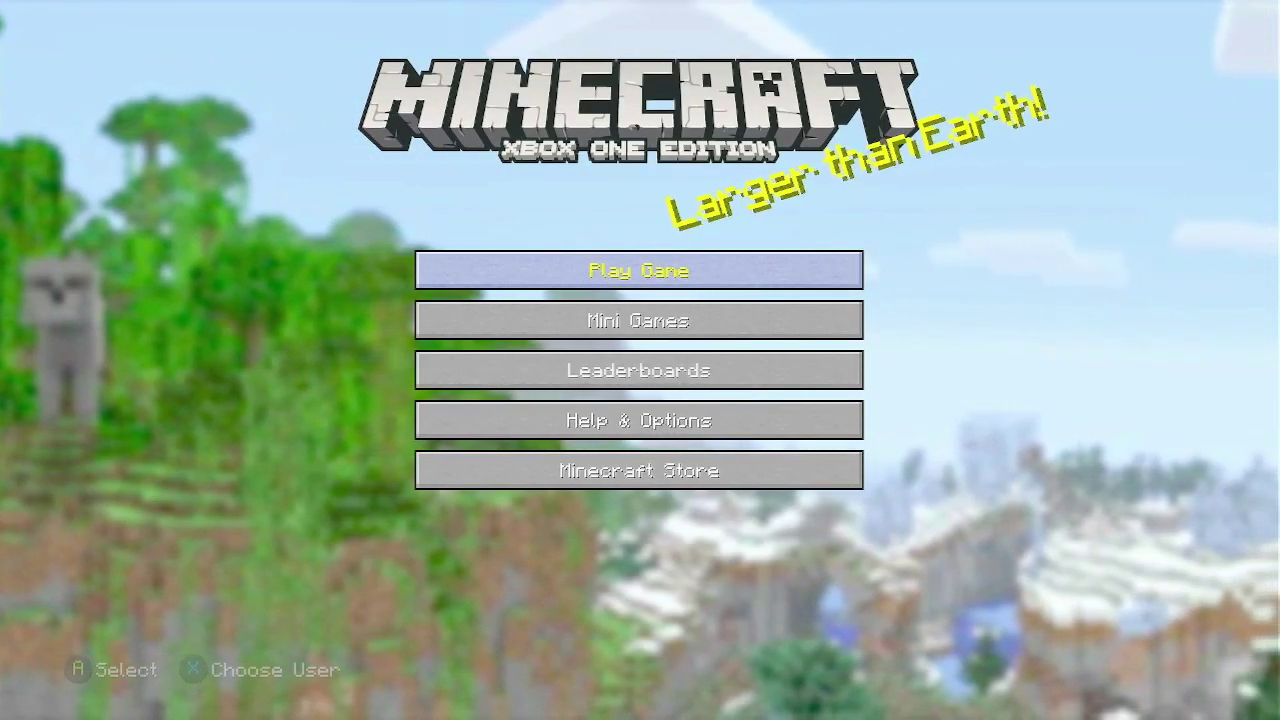
- Take the console offline in its network settings and return to the Home screen
key(super)
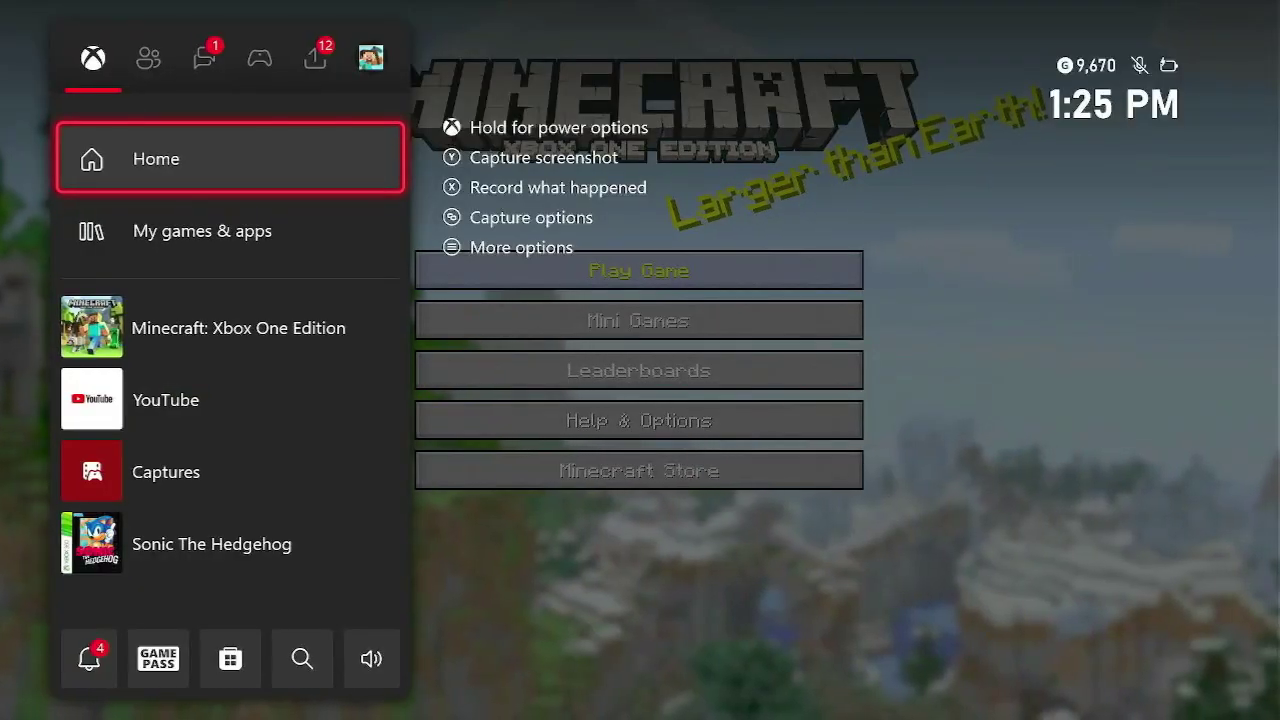
key(Return)
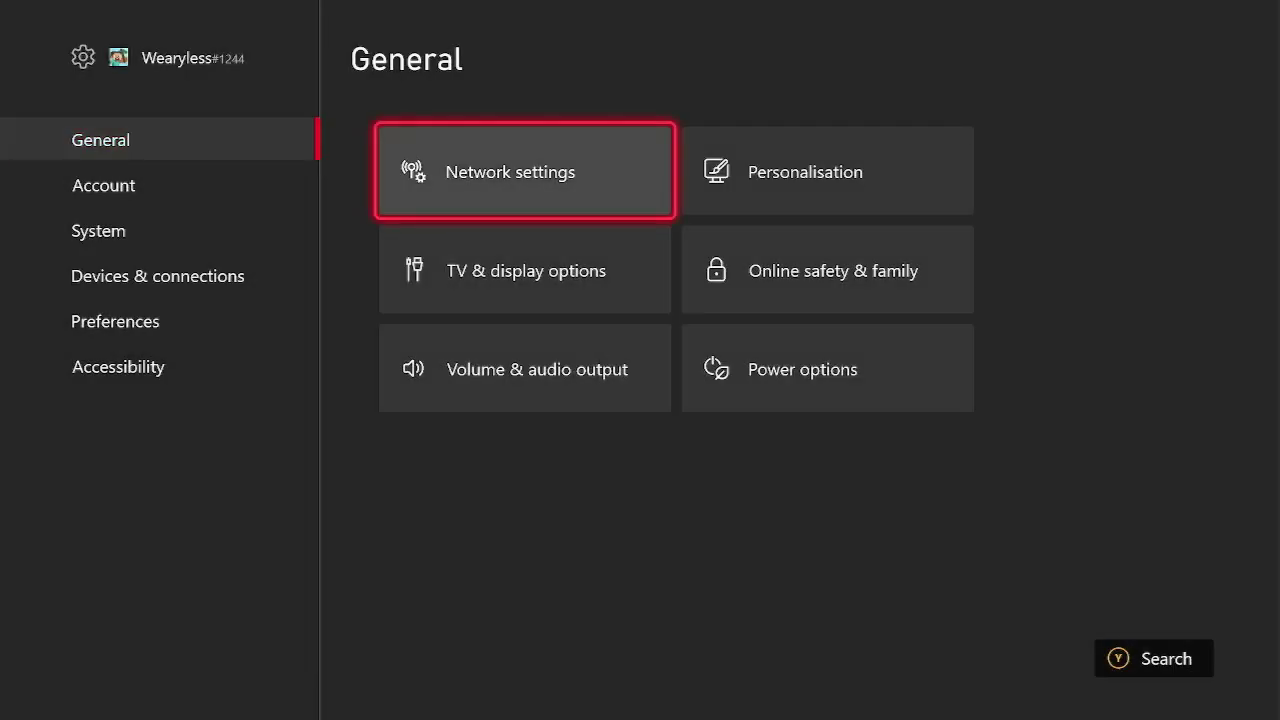
key(Return)
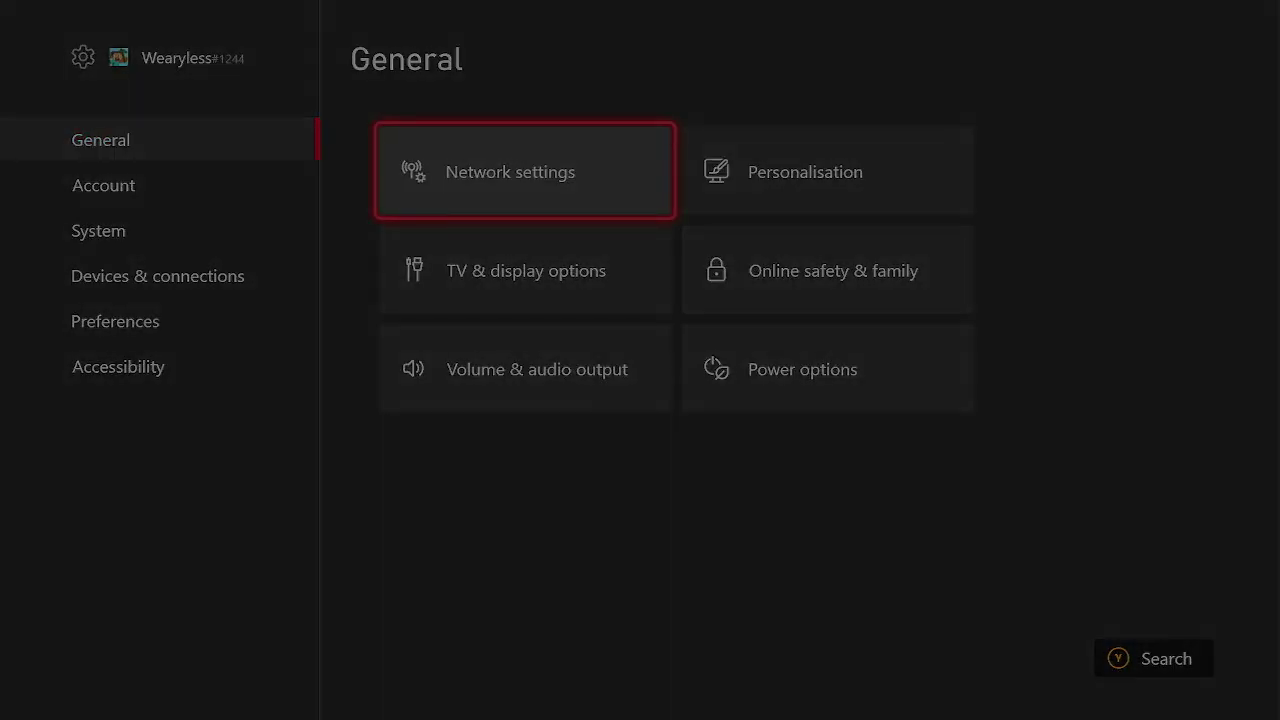
key(Right)
key(Down)
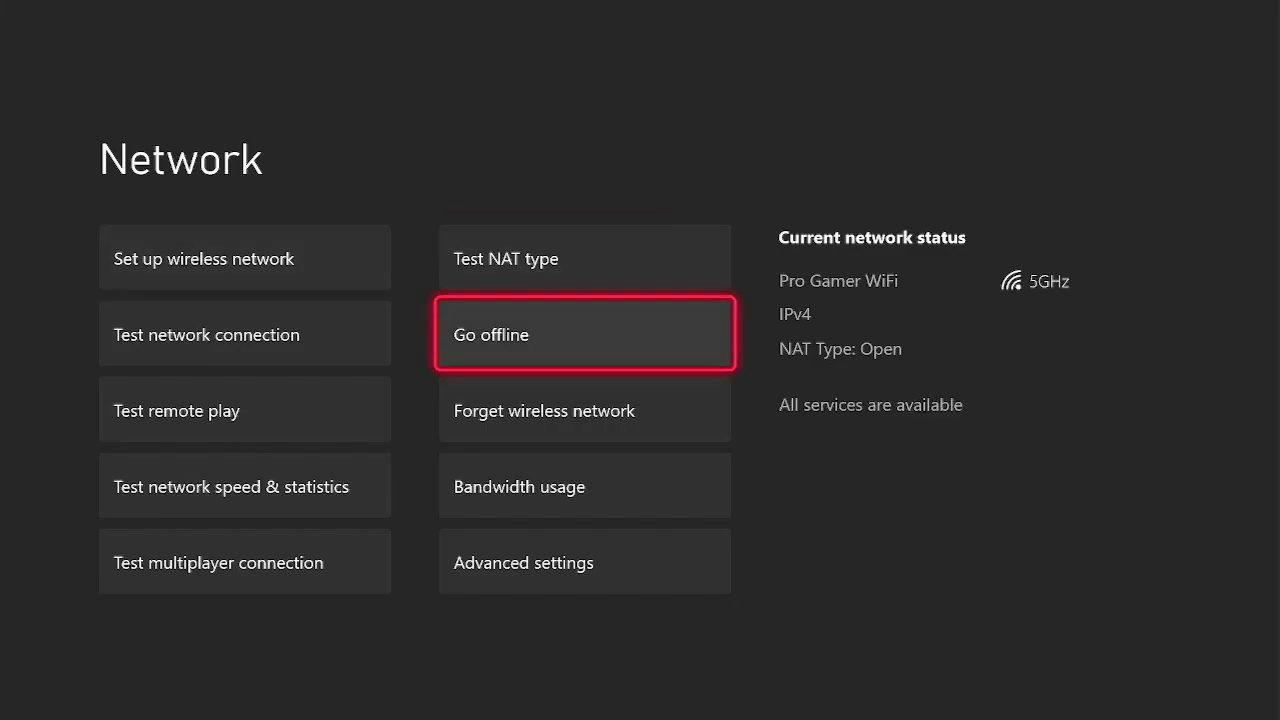
key(Return)
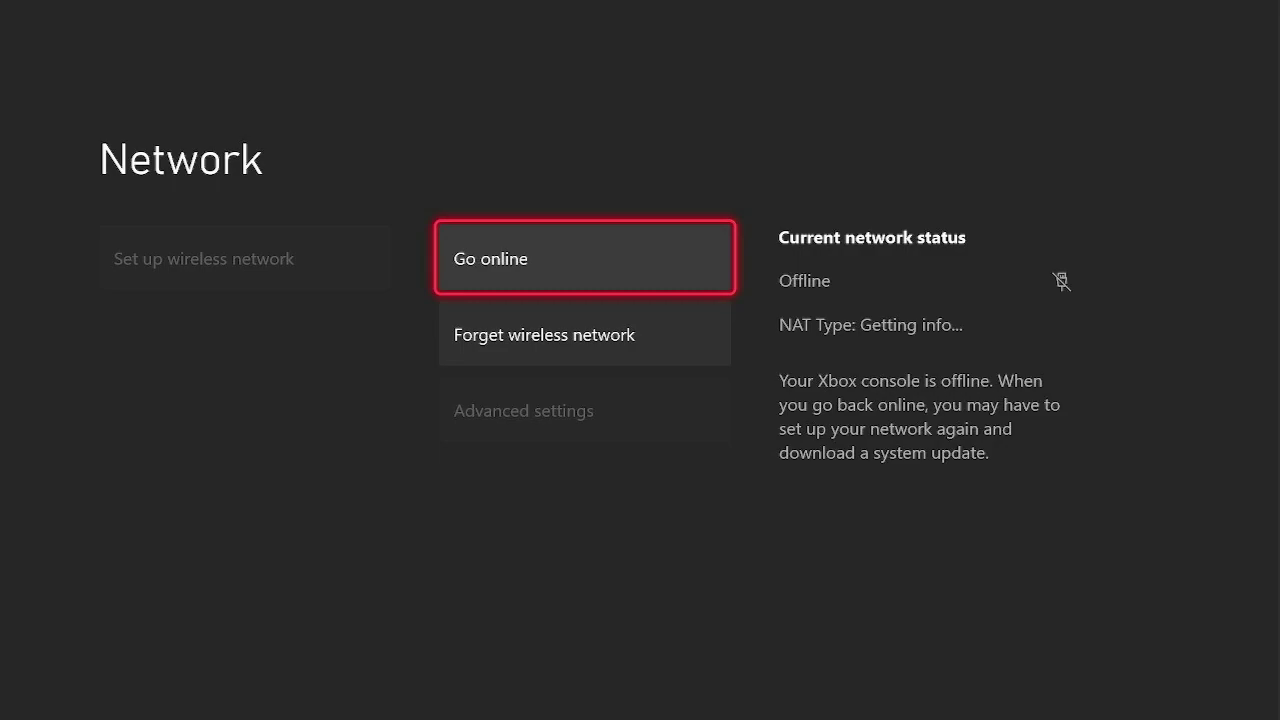
key(Escape)
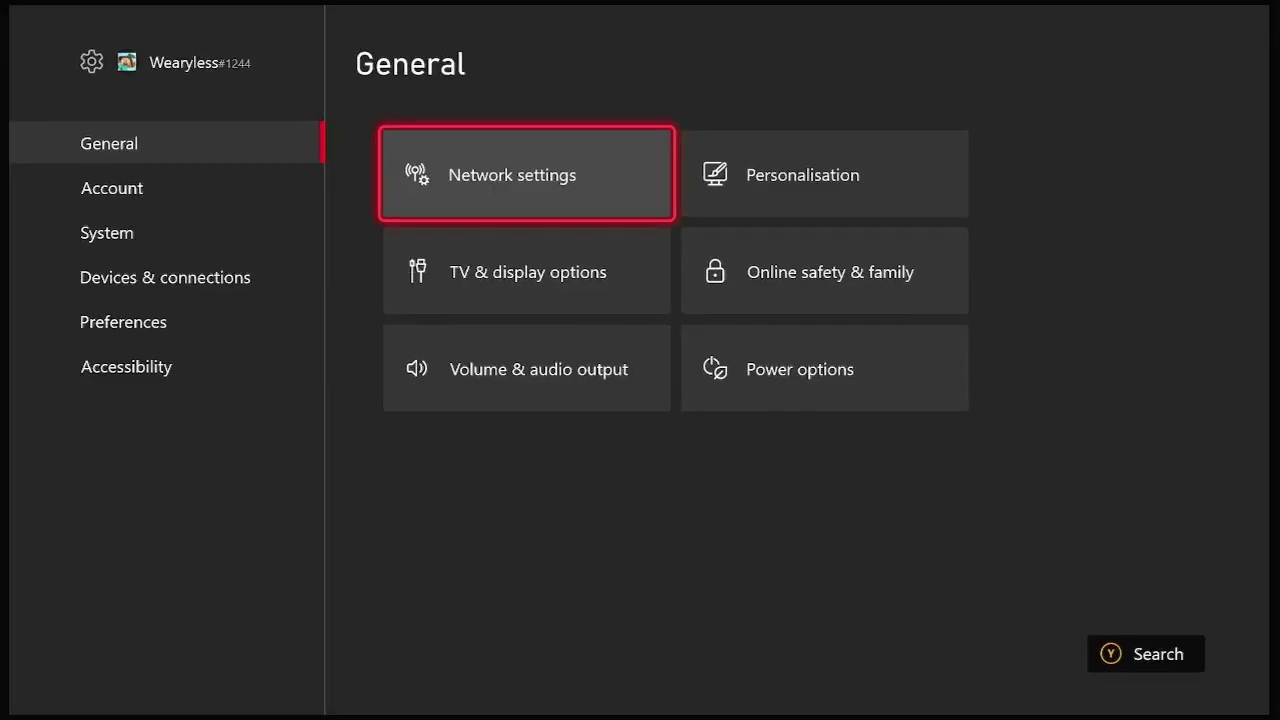
key(Escape)
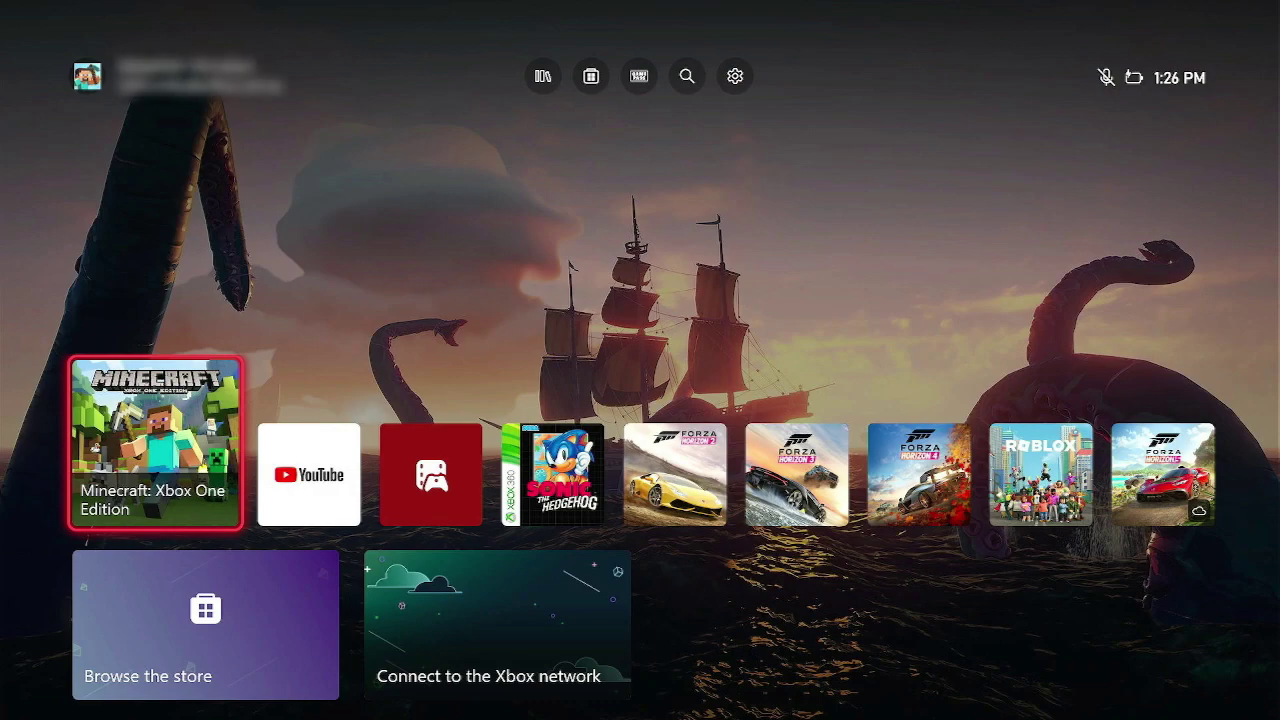
- Open the management page of Minecraft: Xbox One Edition from the installed games library
key(Up)
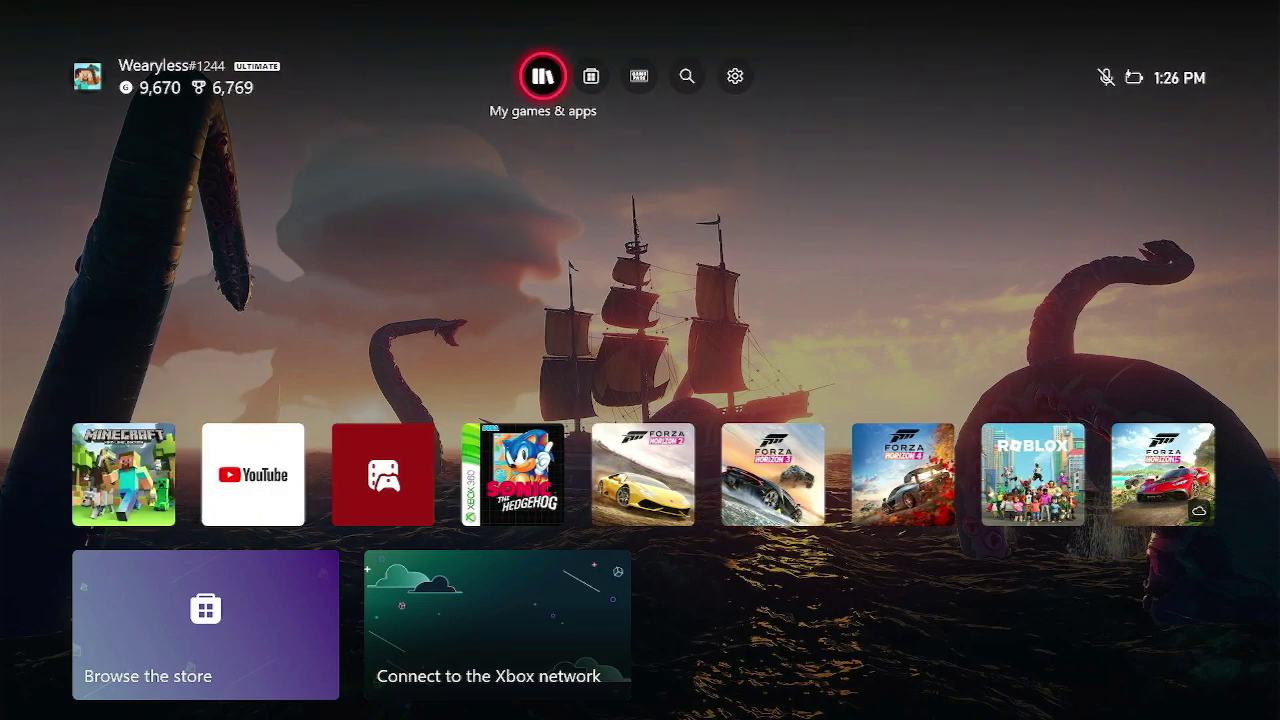
key(Return)
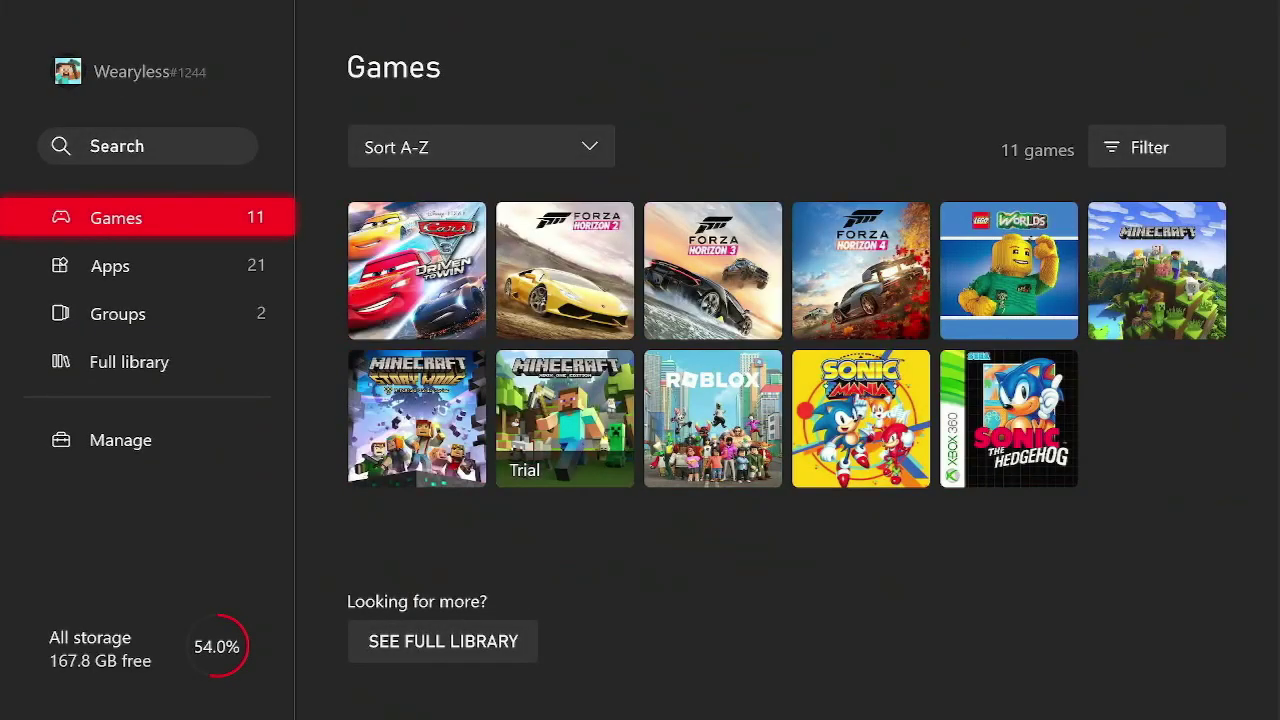
key(Right)
key(Down)
key(Right)
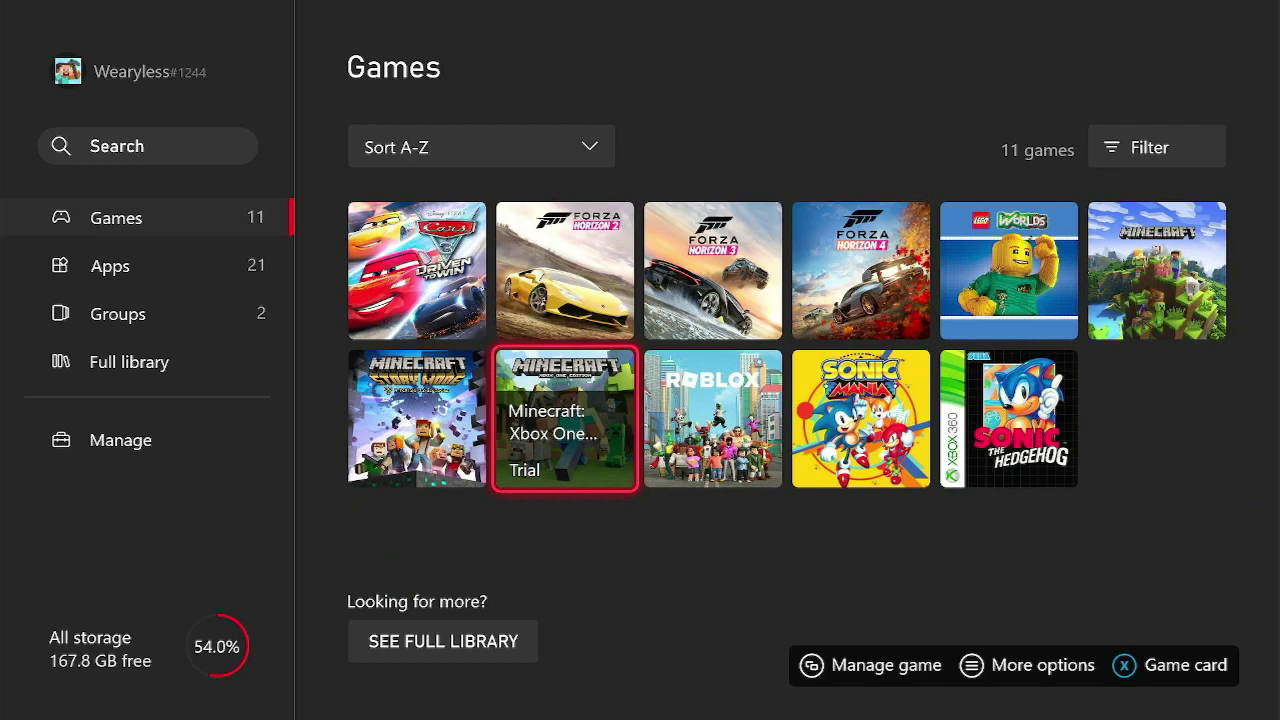
key(Menu)
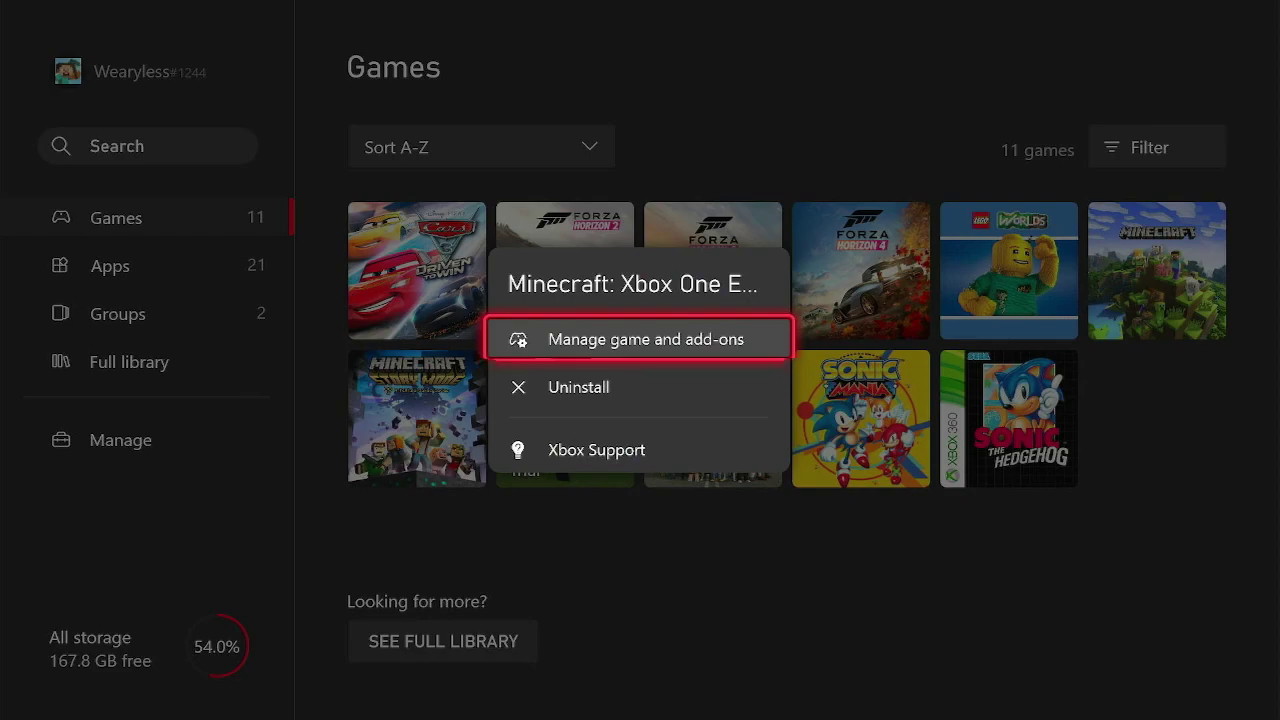
key(Return)
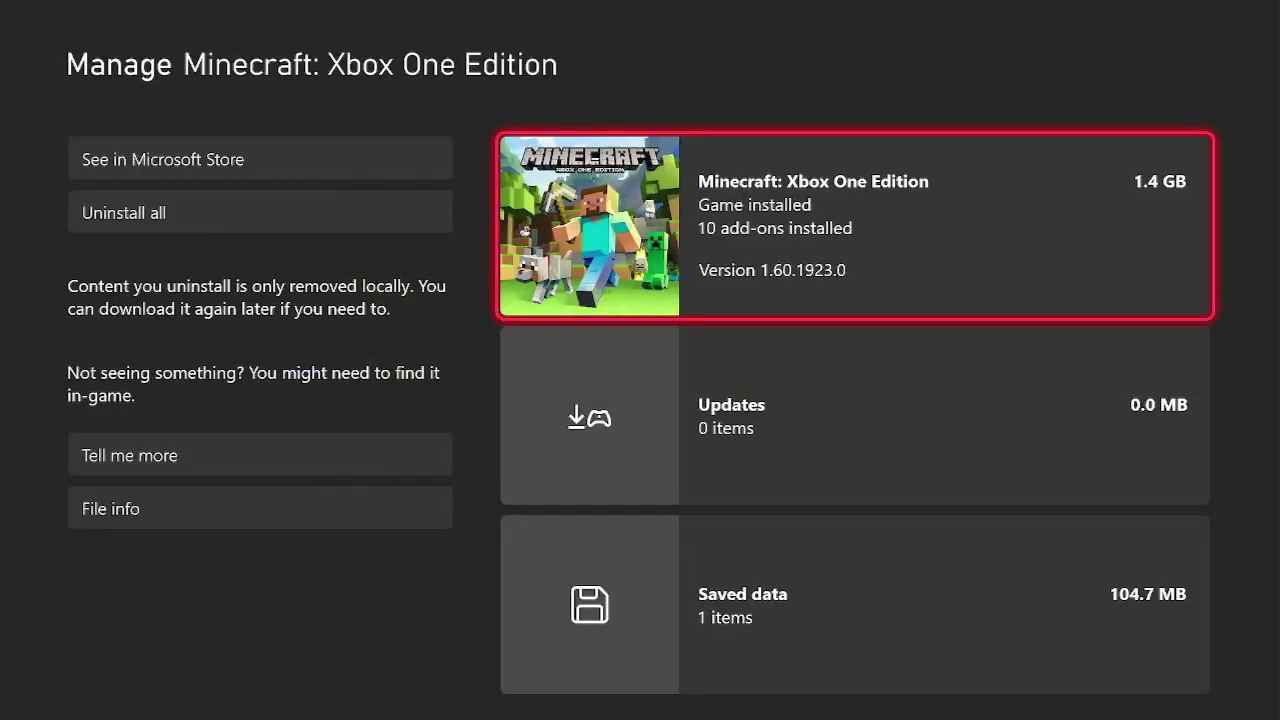
- Show the base game and add-ons of Minecraft: Xbox One Edition held in internal storage
key(Down)
key(Down)
key(Up)
key(Up)
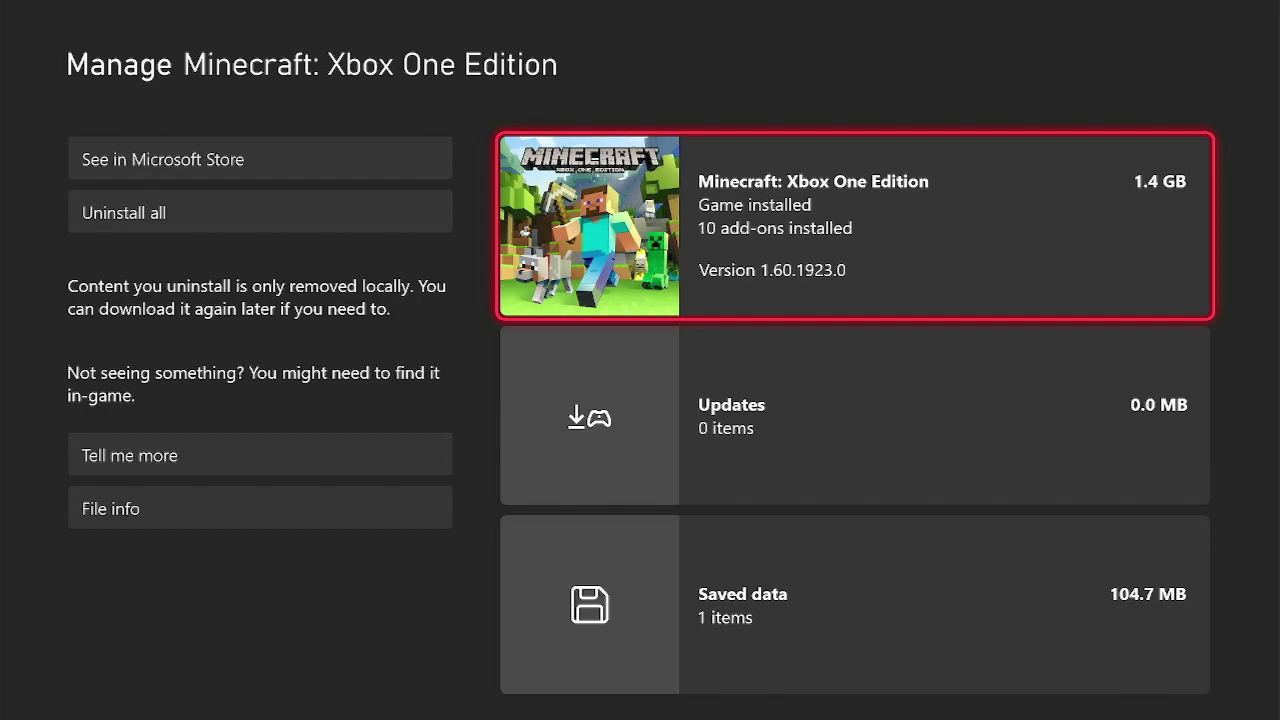
key(Return)
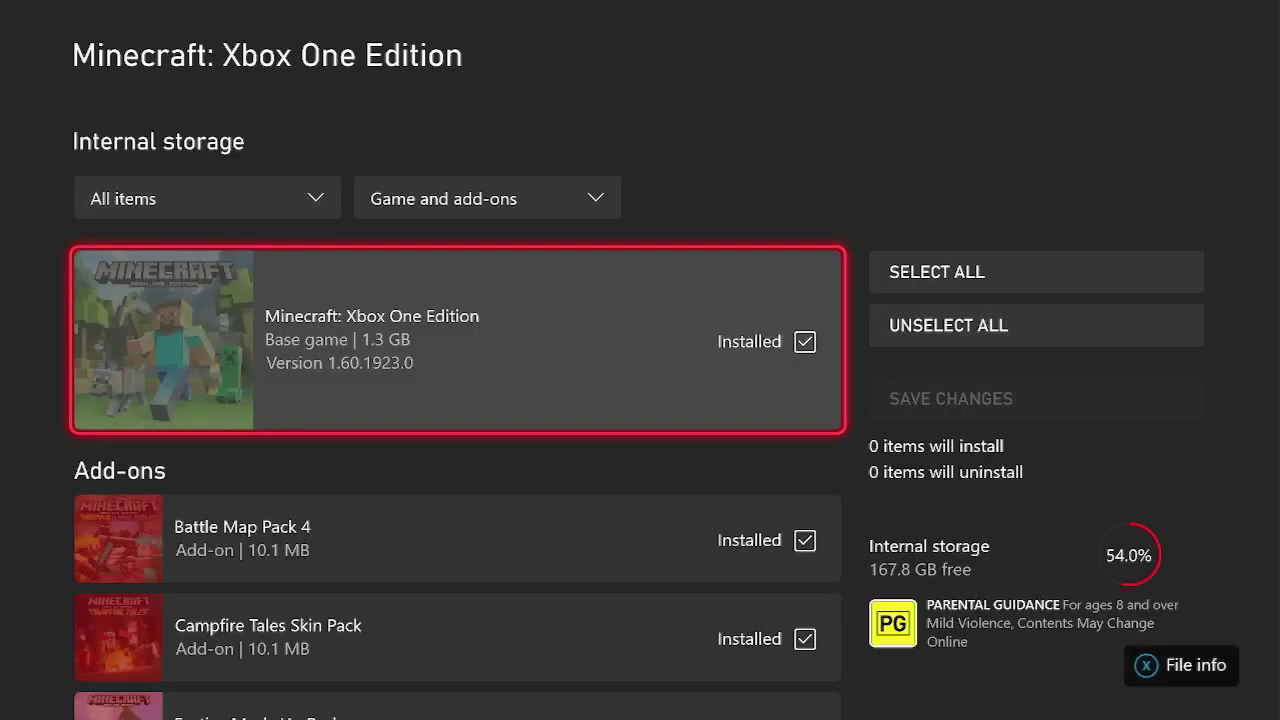
- Look through the add-ons installed for Minecraft: Xbox One Edition, ending back at the base game
key(Down)
key(Down)
key(Down)
key(Down)
key(Down)
key(Down)
key(Down)
key(Down)
key(Down)
key(Down)
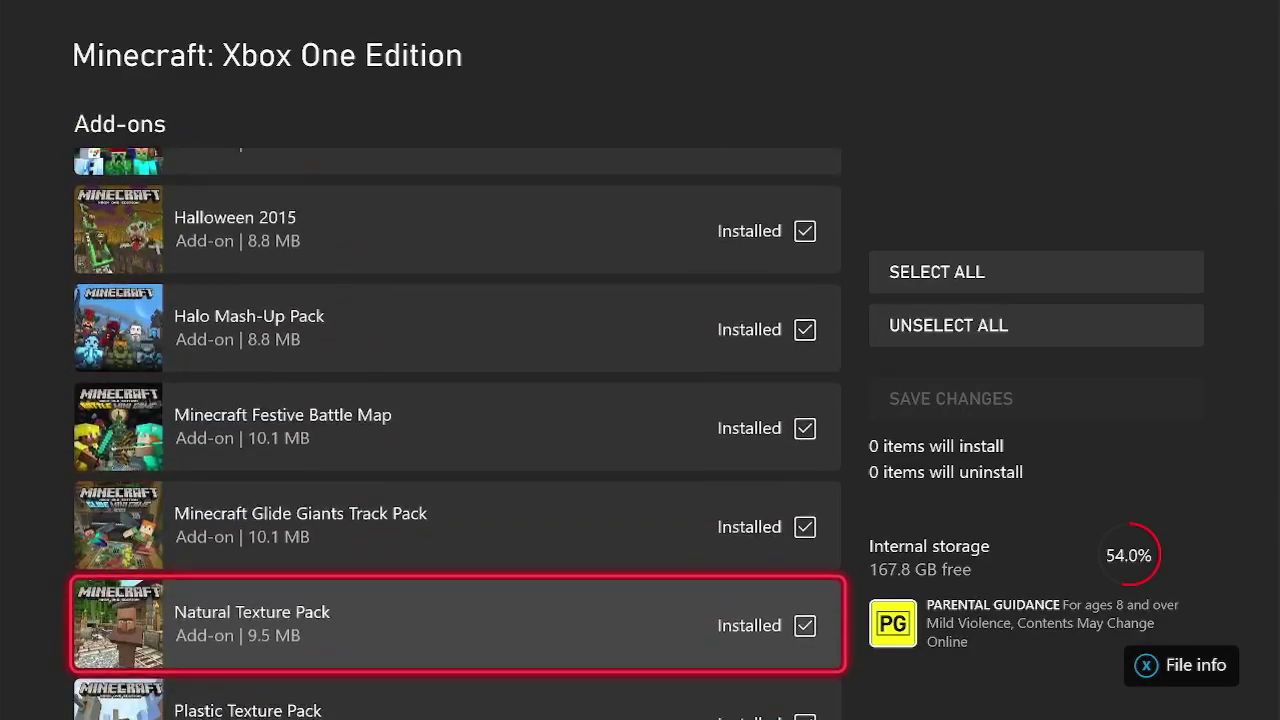
key(Up)
key(Up)
key(Up)
key(Up)
key(Up)
key(Up)
key(Up)
key(Up)
key(Up)
key(Up)
key(Up)
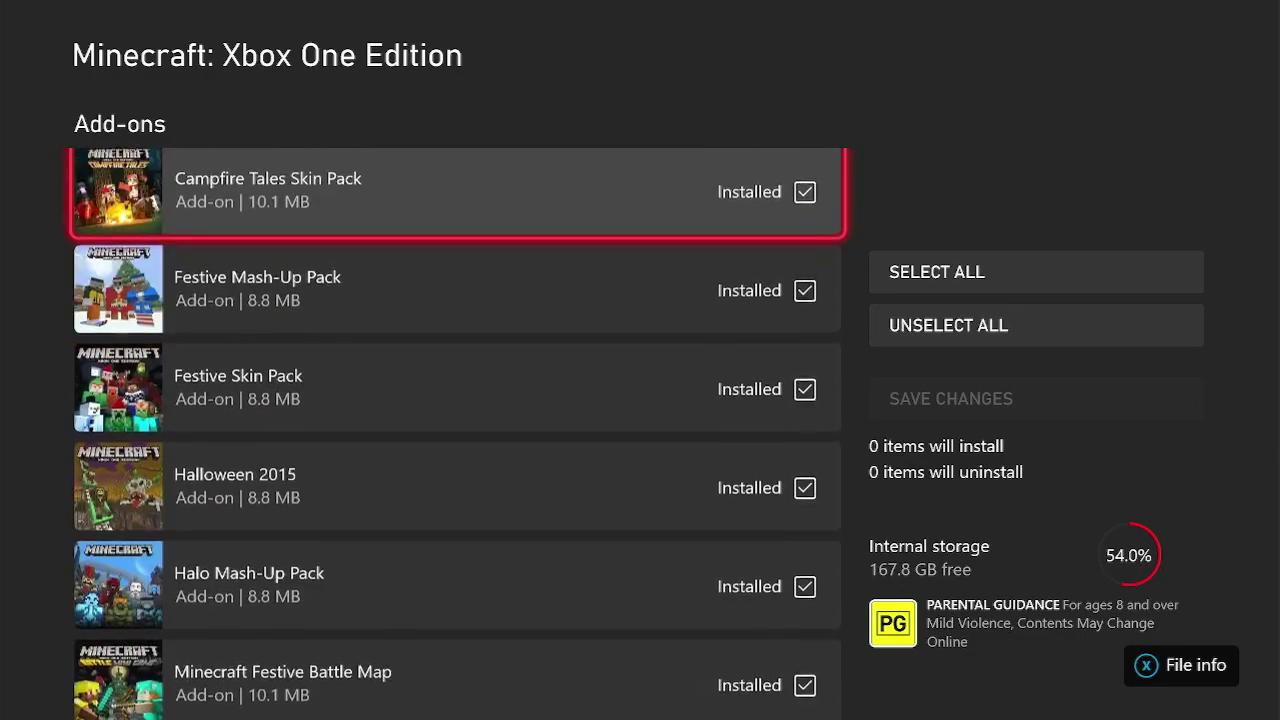
key(Down)
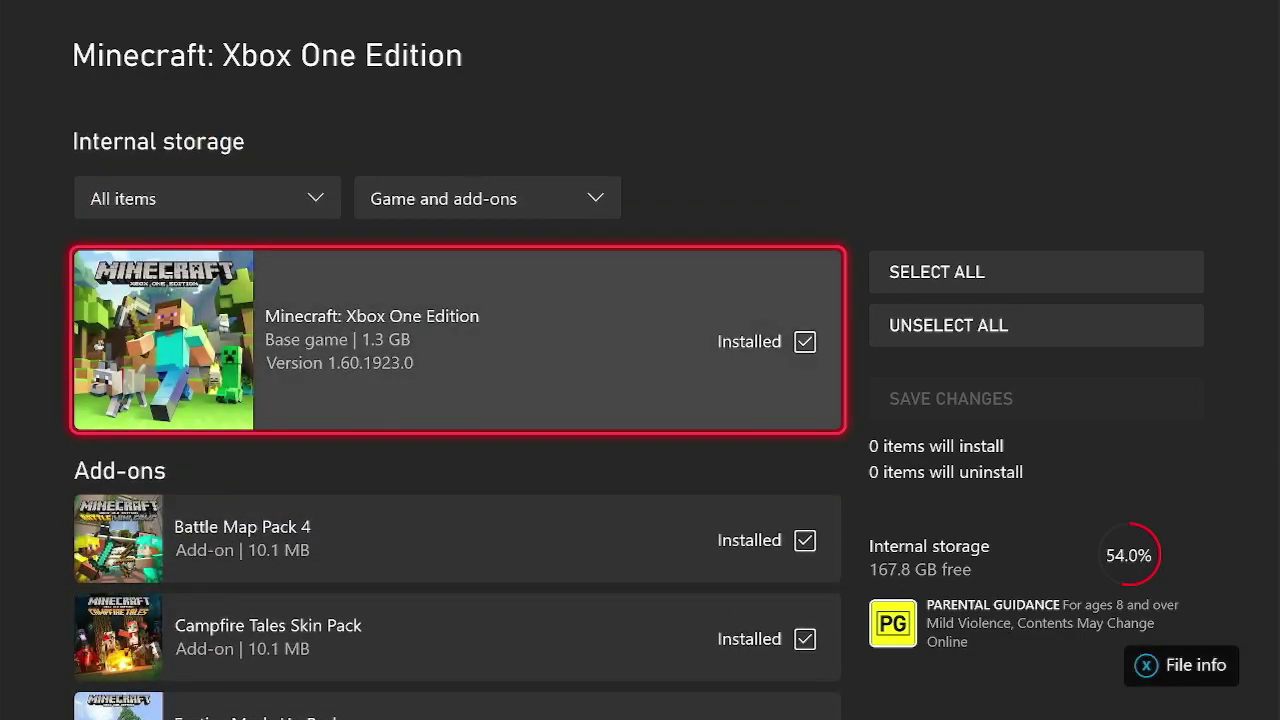
- Uninstall only the Minecraft: Xbox One Edition base game, keeping its add-ons, and choose not to remove it from groups and Home
key(Return)
key(Right)
key(Down)
key(Down)
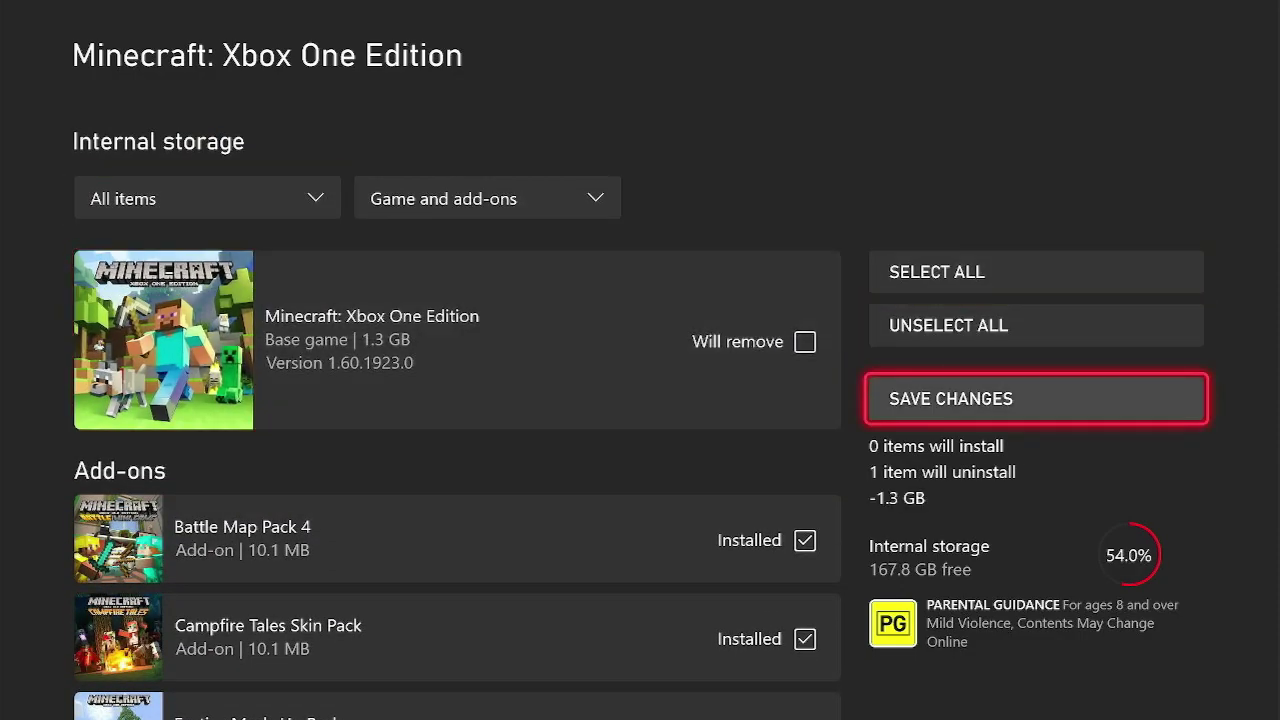
key(Left)
key(Right)
key(Return)
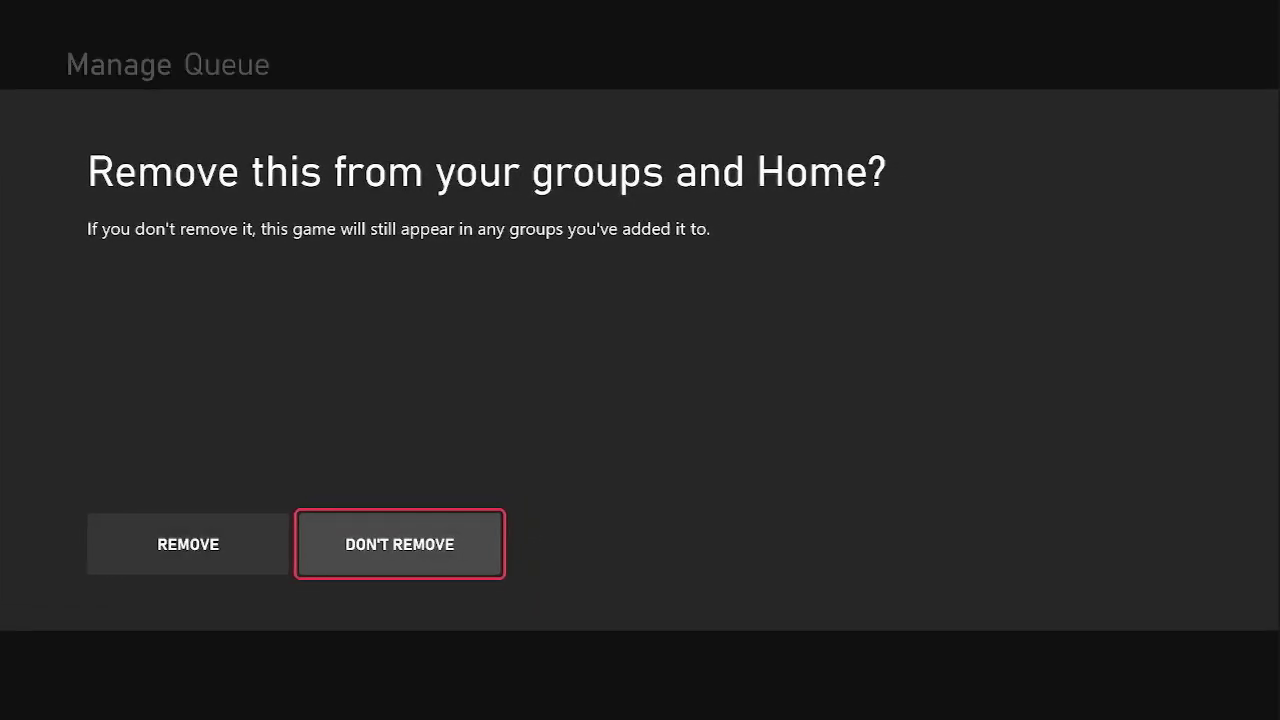
key(Left)
key(Right)
key(Return)
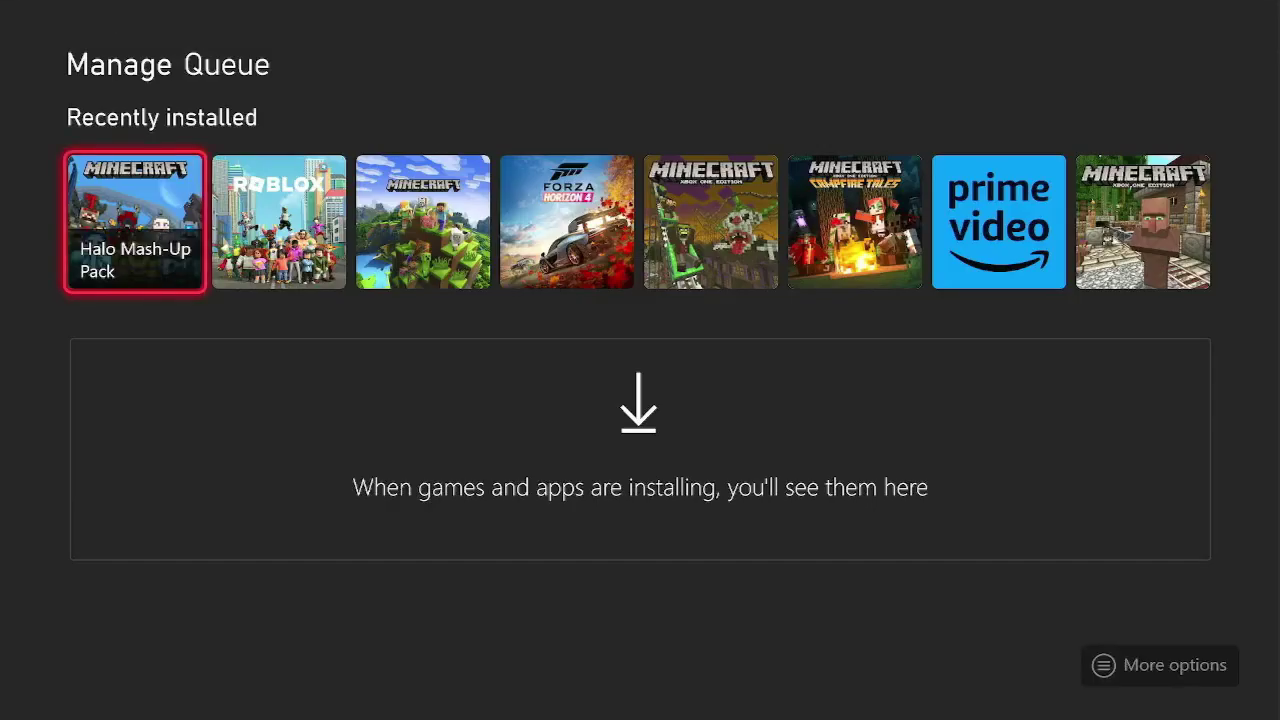
- Leave the install queue and game management, check the games library, and return to the Home screen
key(Return)
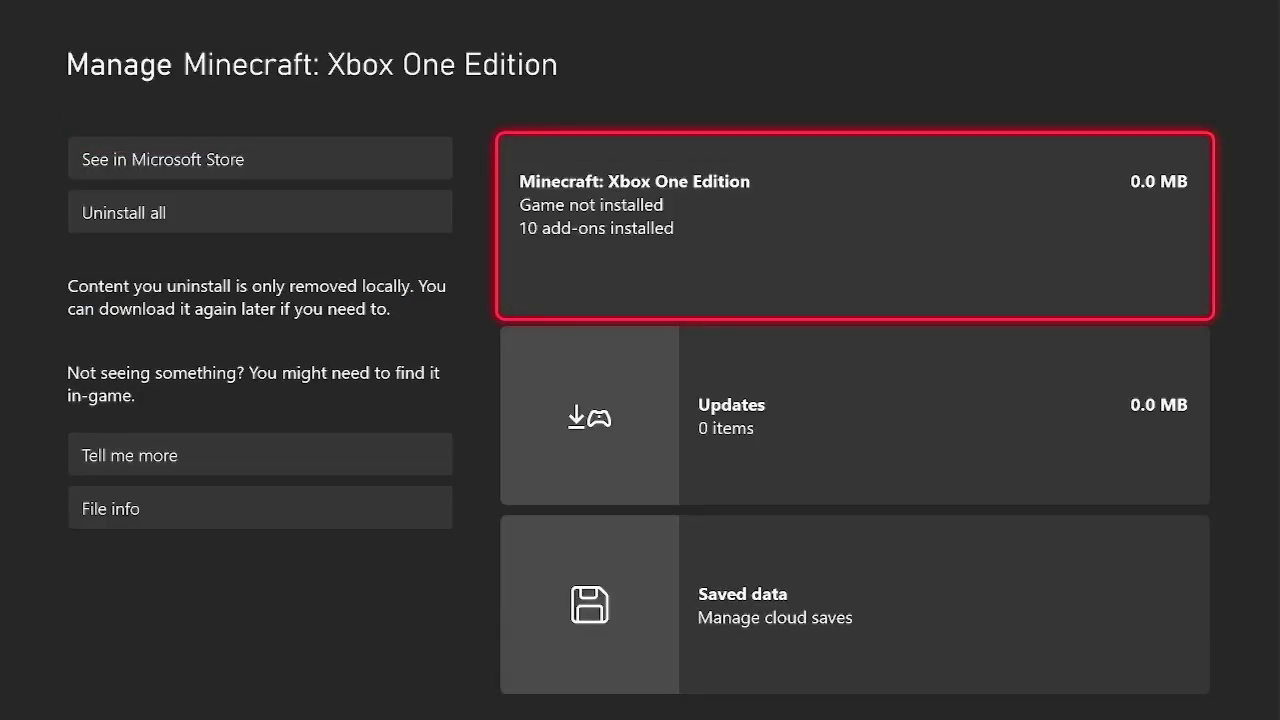
key(Escape)
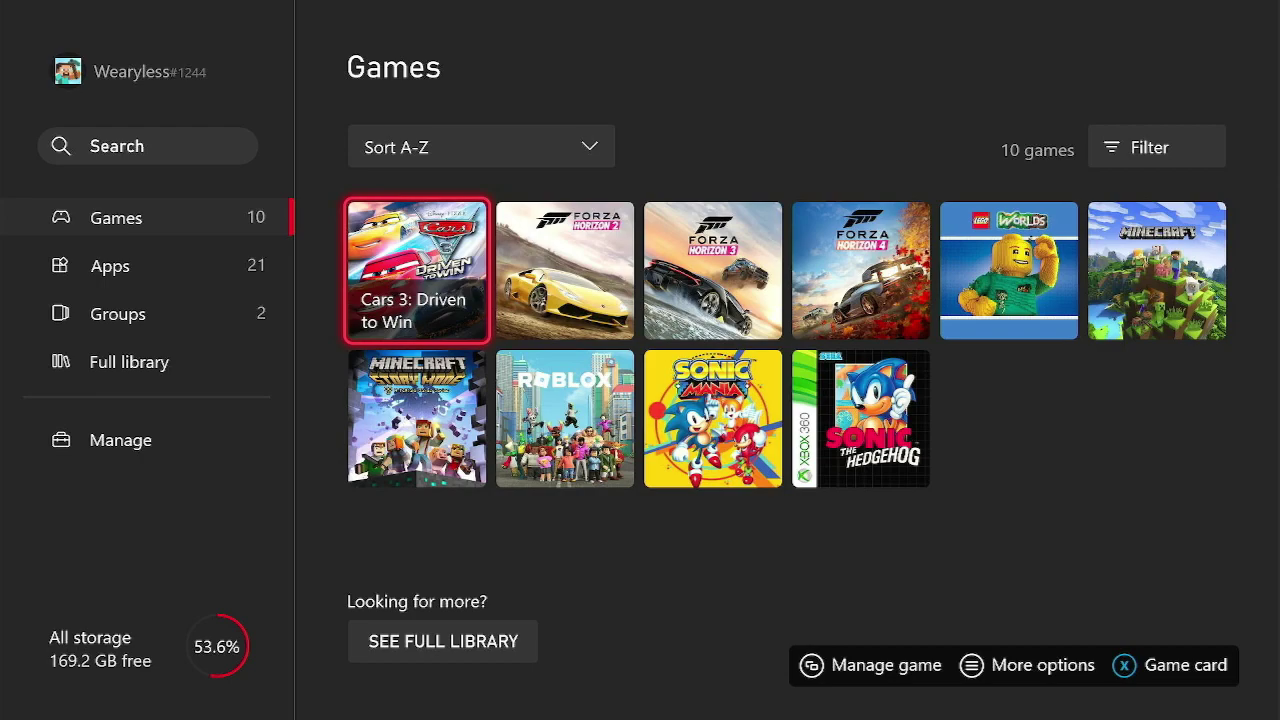
key(Down)
key(Up)
key(Right)
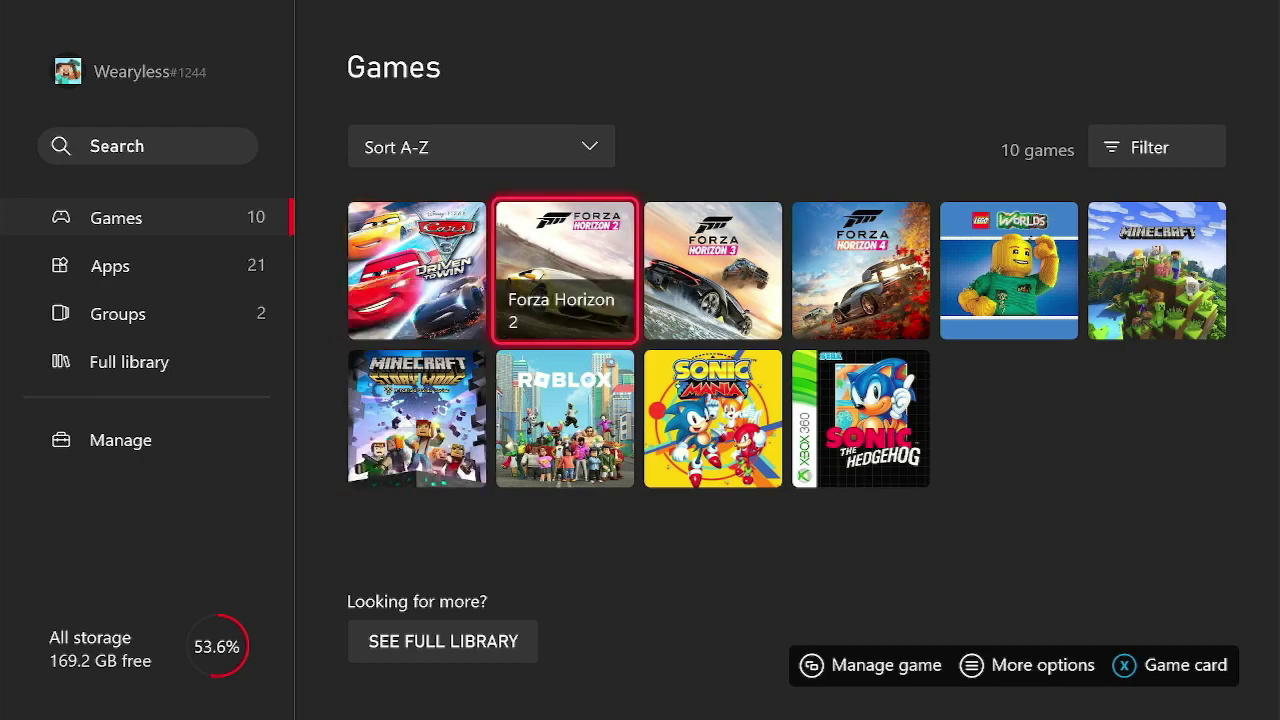
key(Escape)
key(Down)
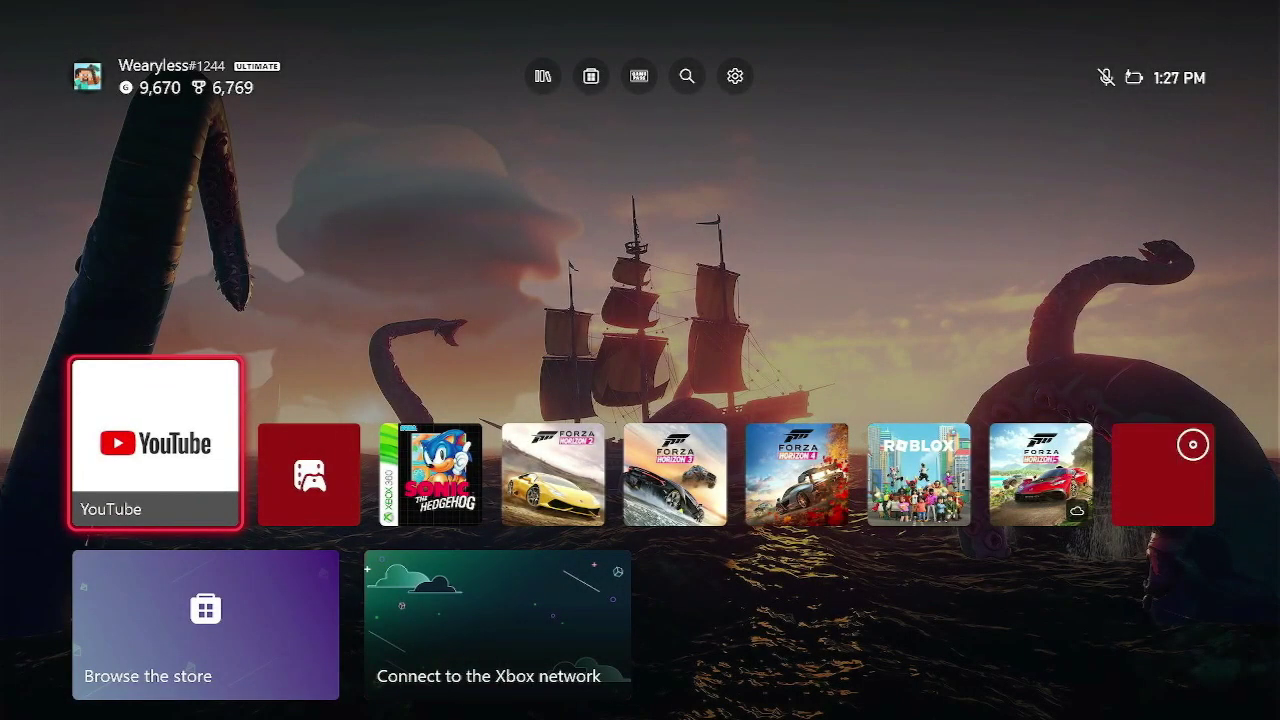
- Open the install queue from the tile of the Minecraft disc that is being installed on Home
key(Right)
key(Right)
key(Right)
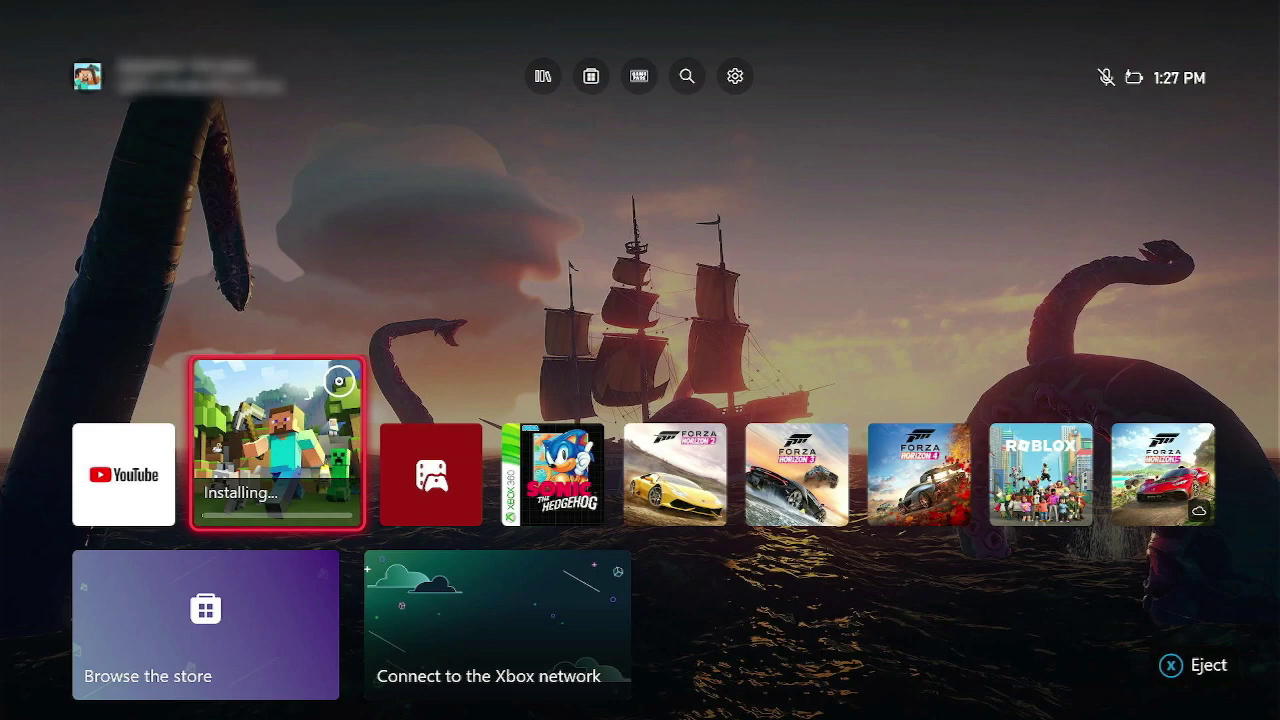
key(Left)
key(Right)
key(Right)
key(Left)
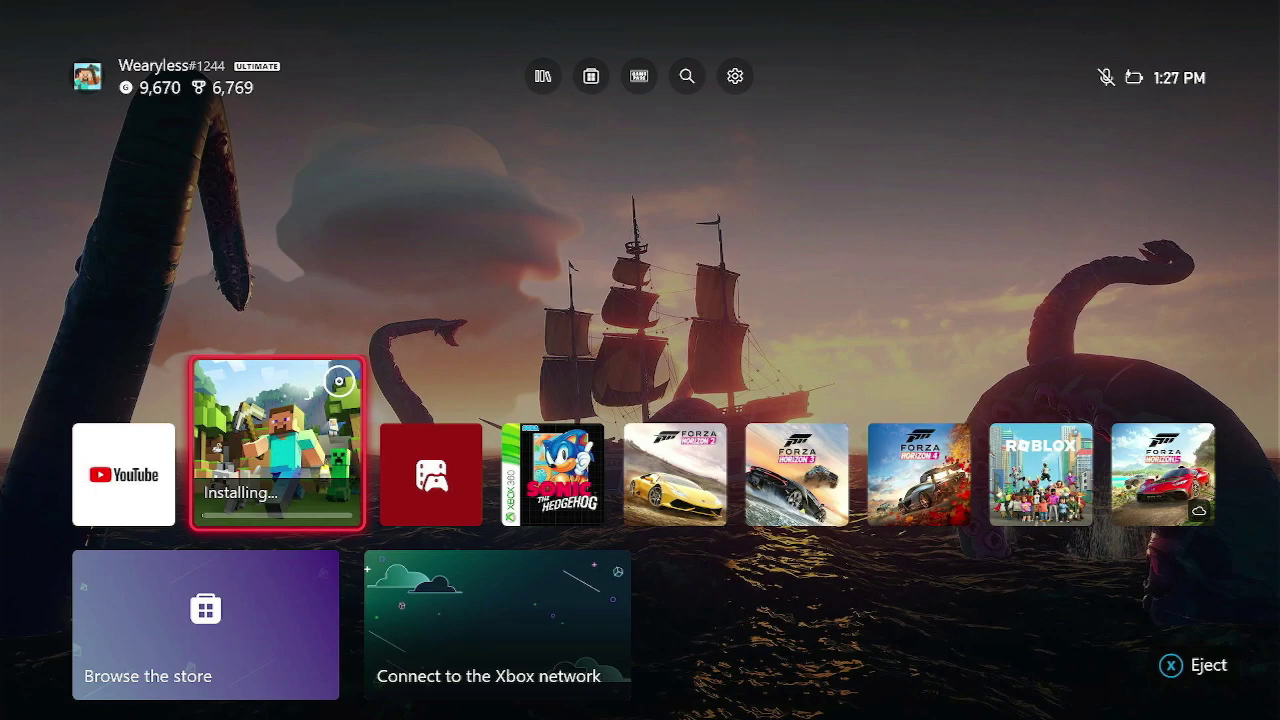
key(Up)
key(Down)
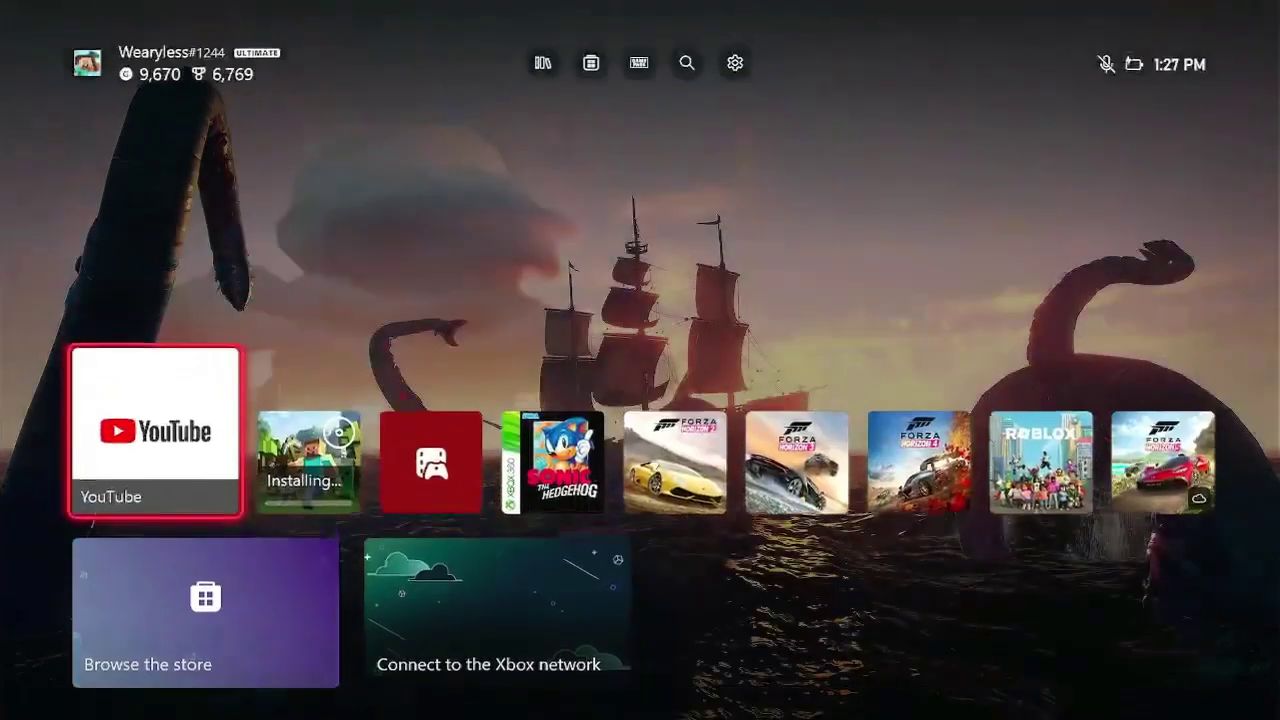
key(Right)
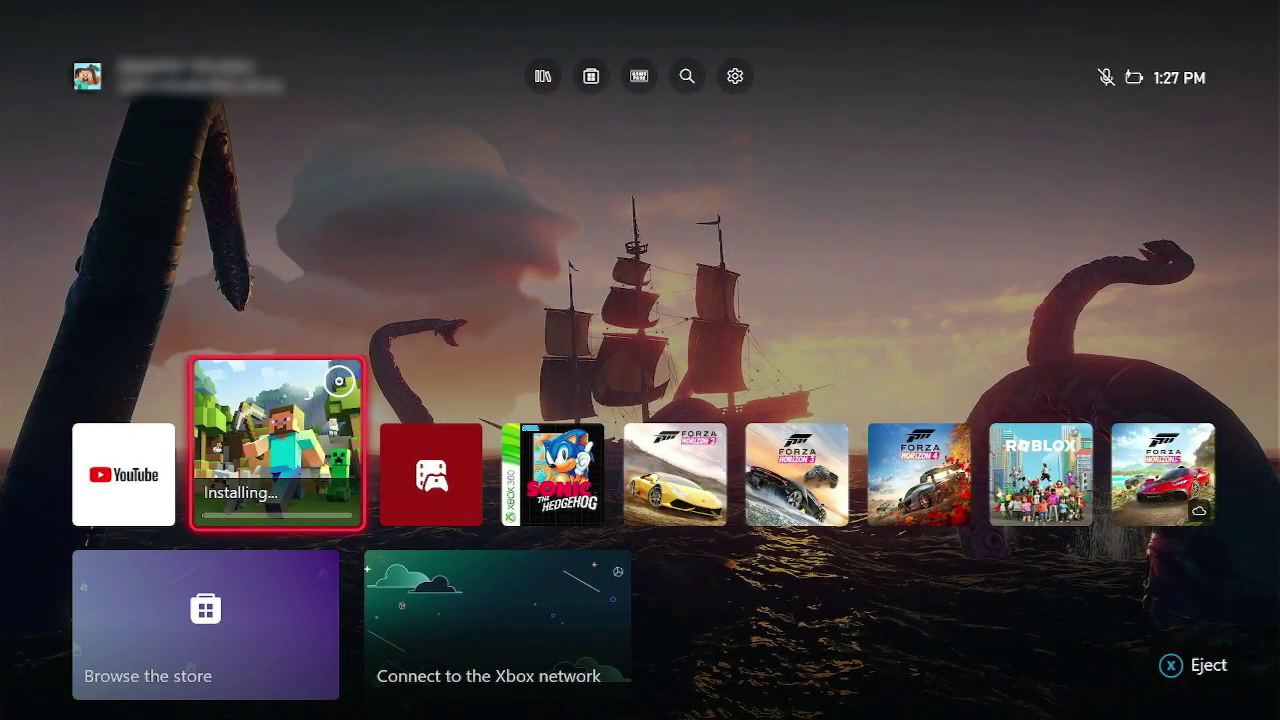
key(Return)
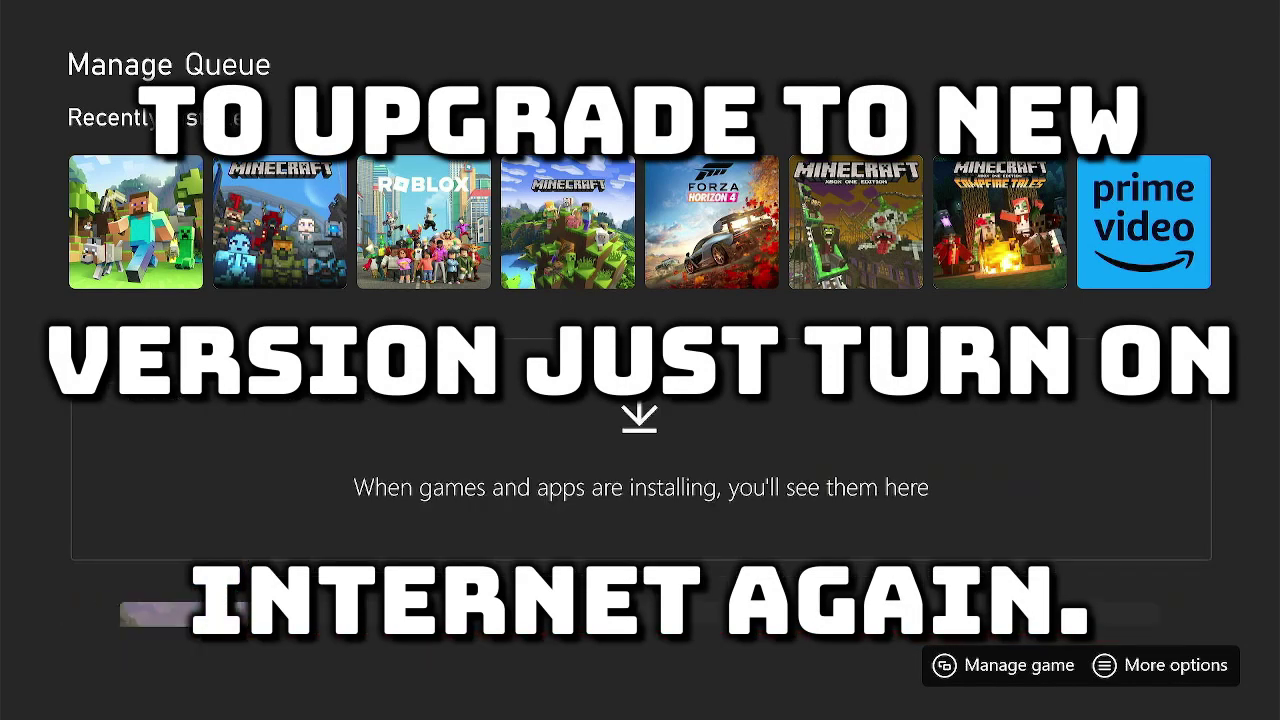
- Launch Minecraft: Xbox One Edition from the recently installed games
key(Right)
key(Left)
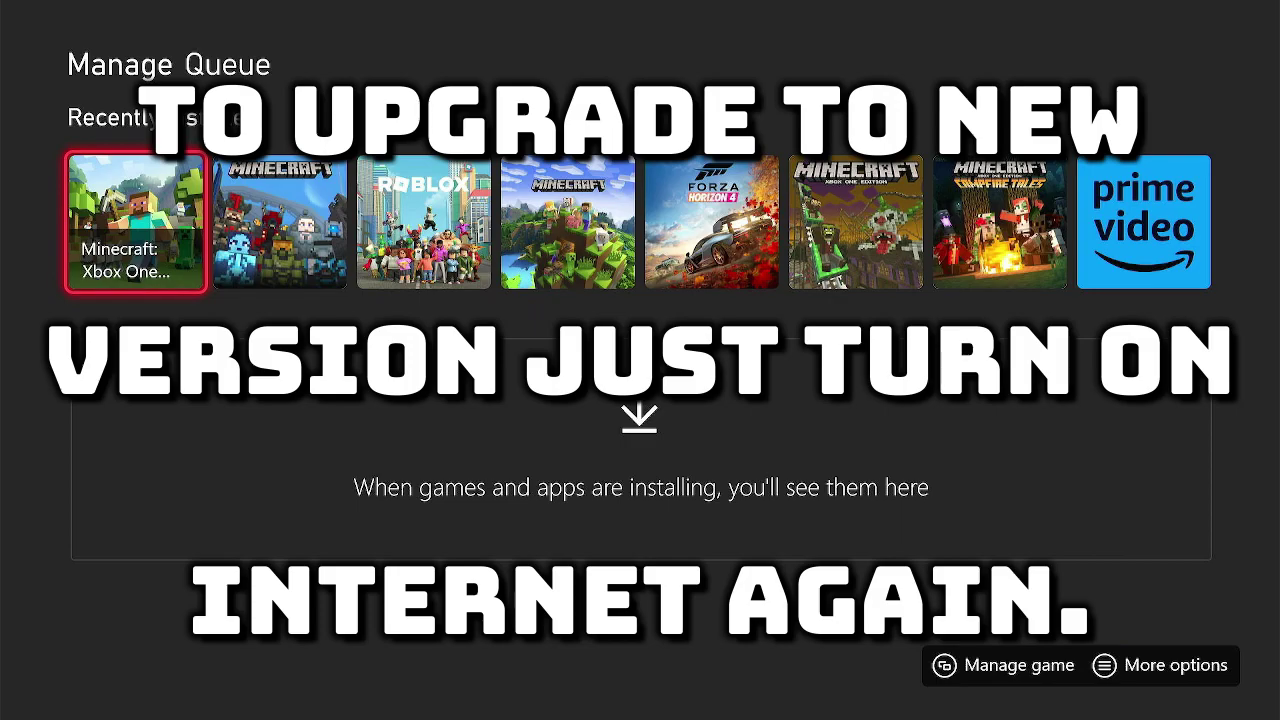
key(Return)
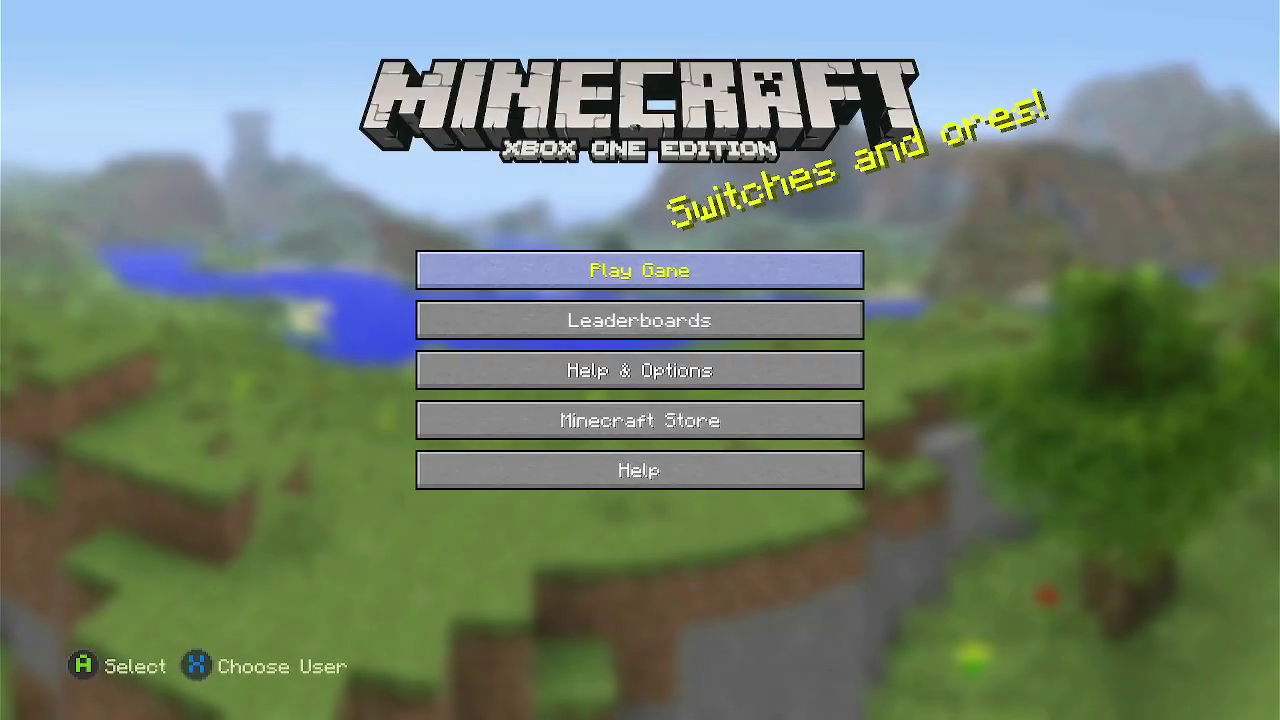
- Look over the old version's main menu options and open the Play Game screen
key(Down)
key(Down)
key(Down)
key(Down)
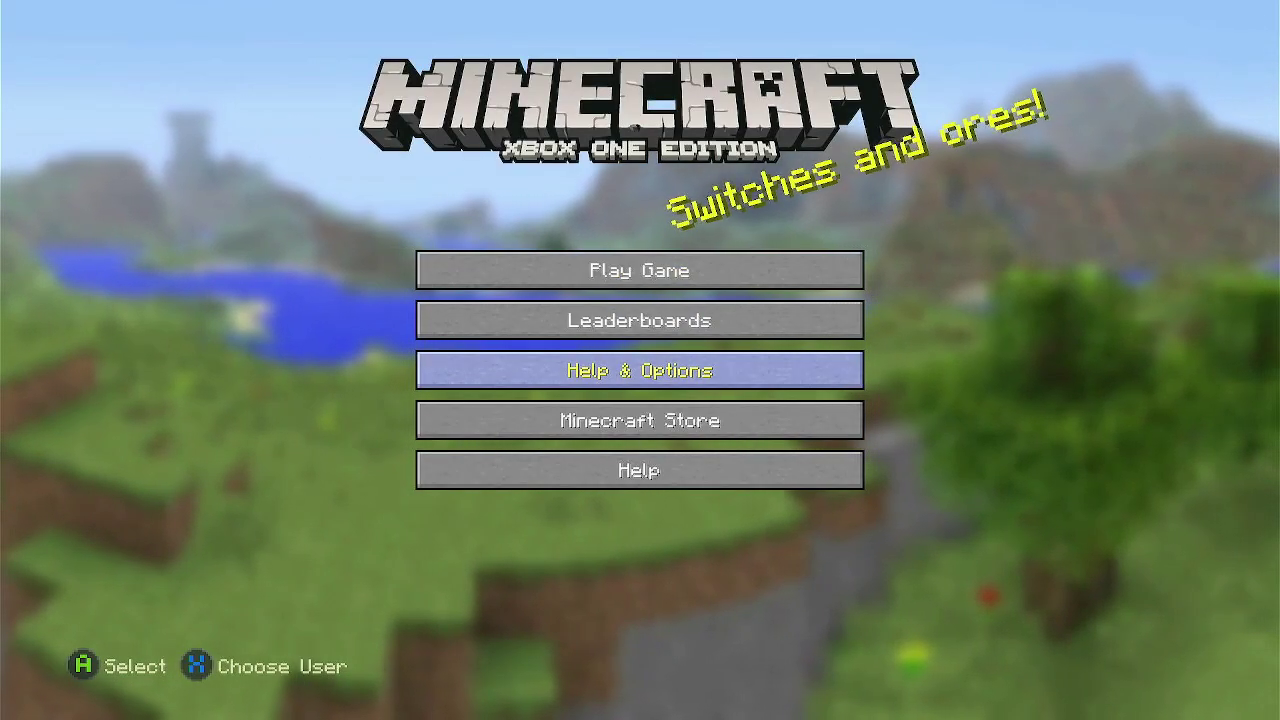
key(Up)
key(Up)
key(Up)
key(Up)
key(Up)
key(Down)
key(Return)
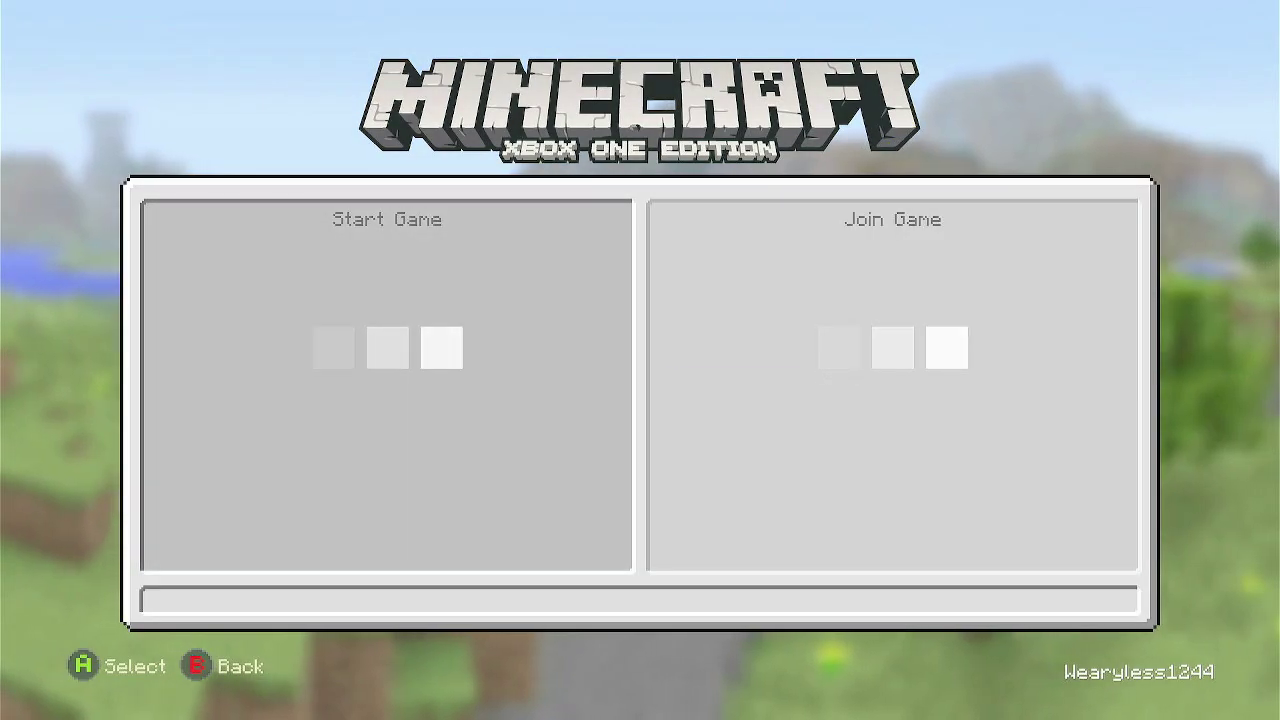
- Browse the saved worlds under Start Game and load the world named World OLD
key(Down)
key(Down)
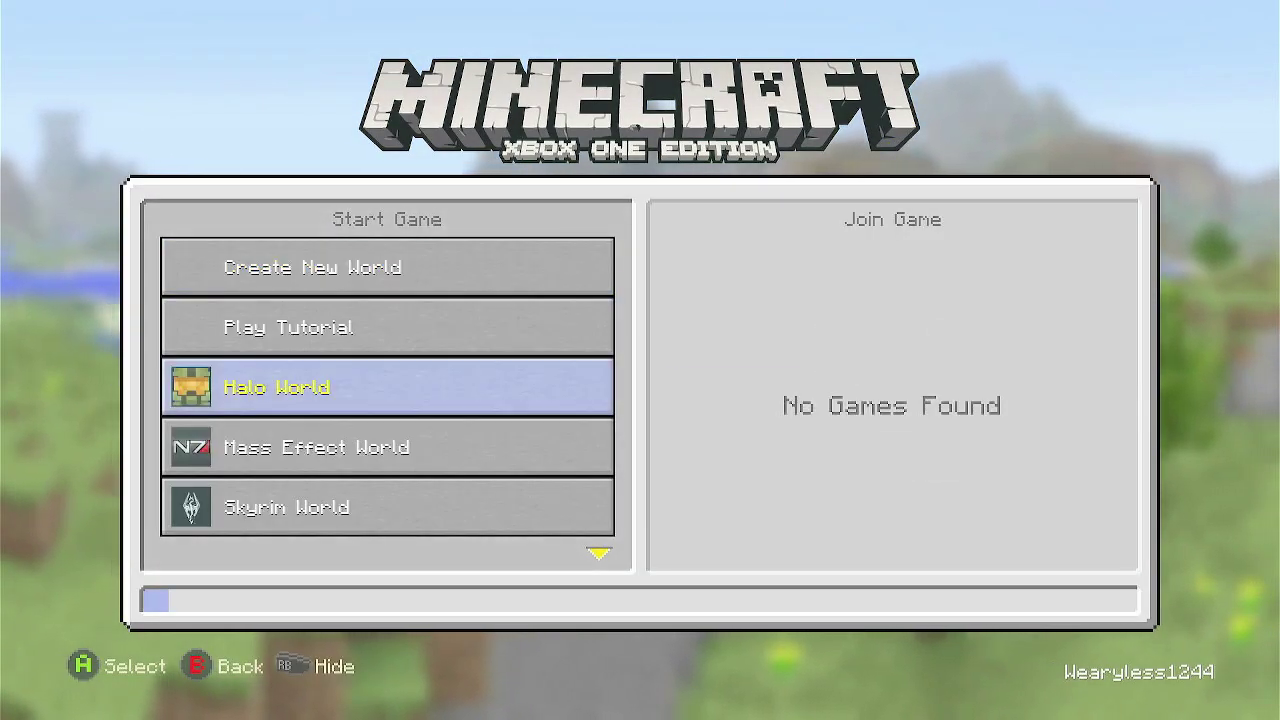
key(Down)
key(Down)
key(Down)
key(Down)
key(Up)
key(Down)
key(Down)
key(Down)
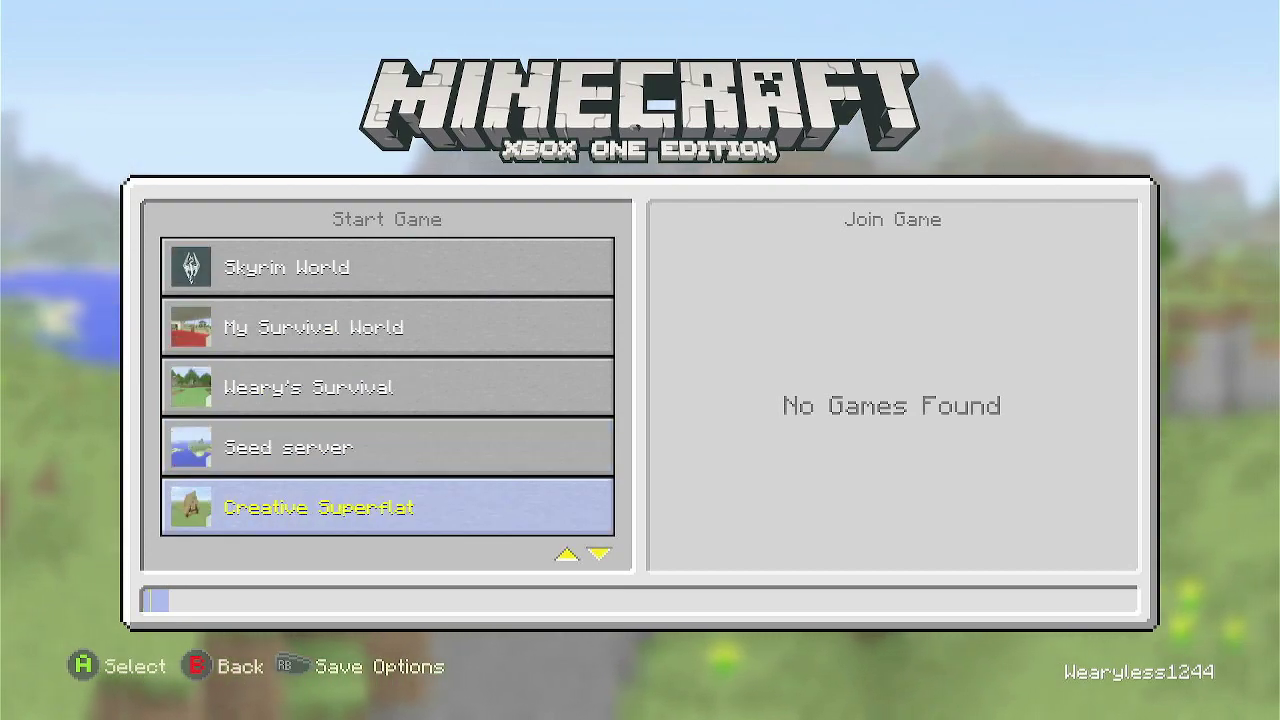
key(Down)
key(Down)
key(Up)
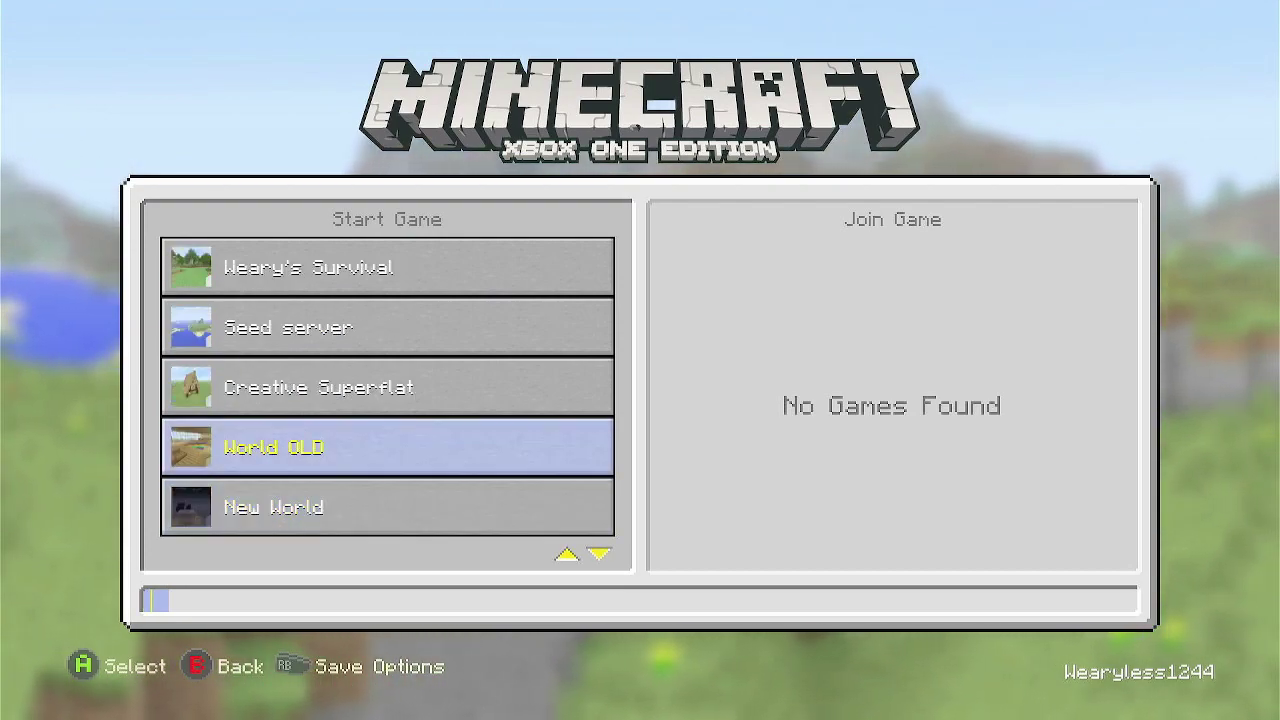
key(Return)
key(Return)
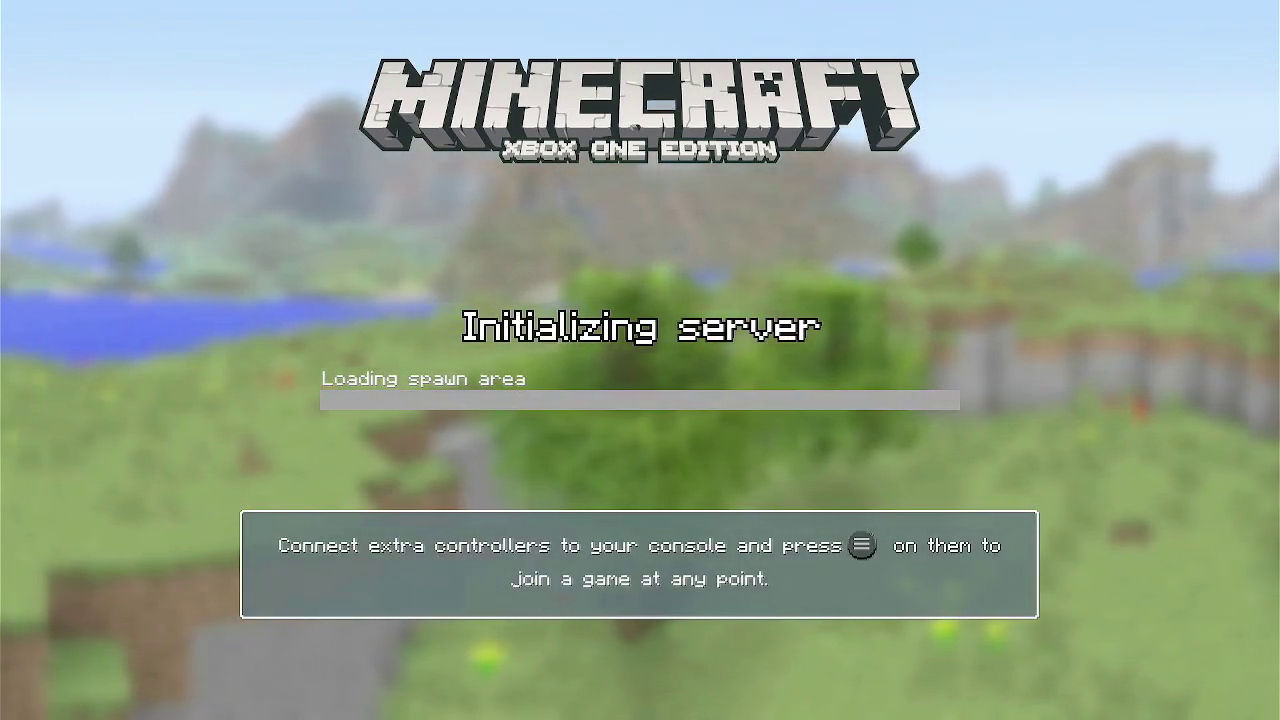
- Leave the house through the wooden double doors, close them, and start flying above the cobblestone bridge
key(w)
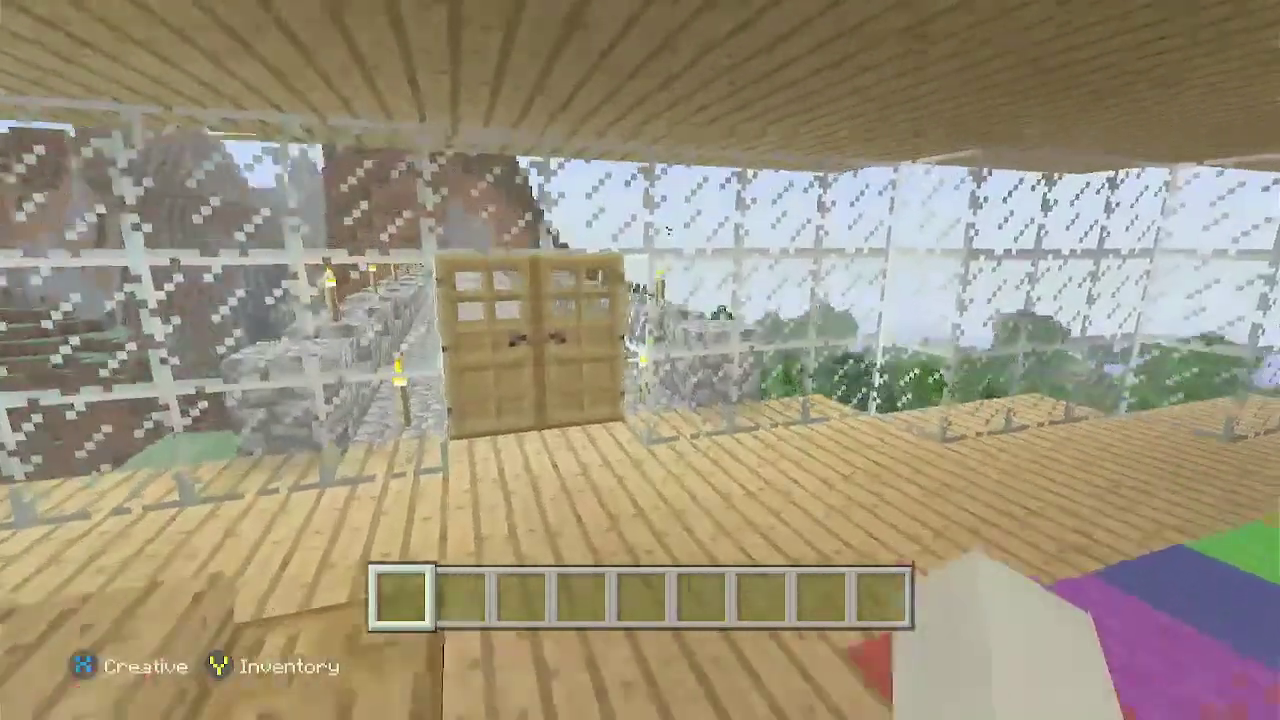
key(w)
right_click(640, 360)
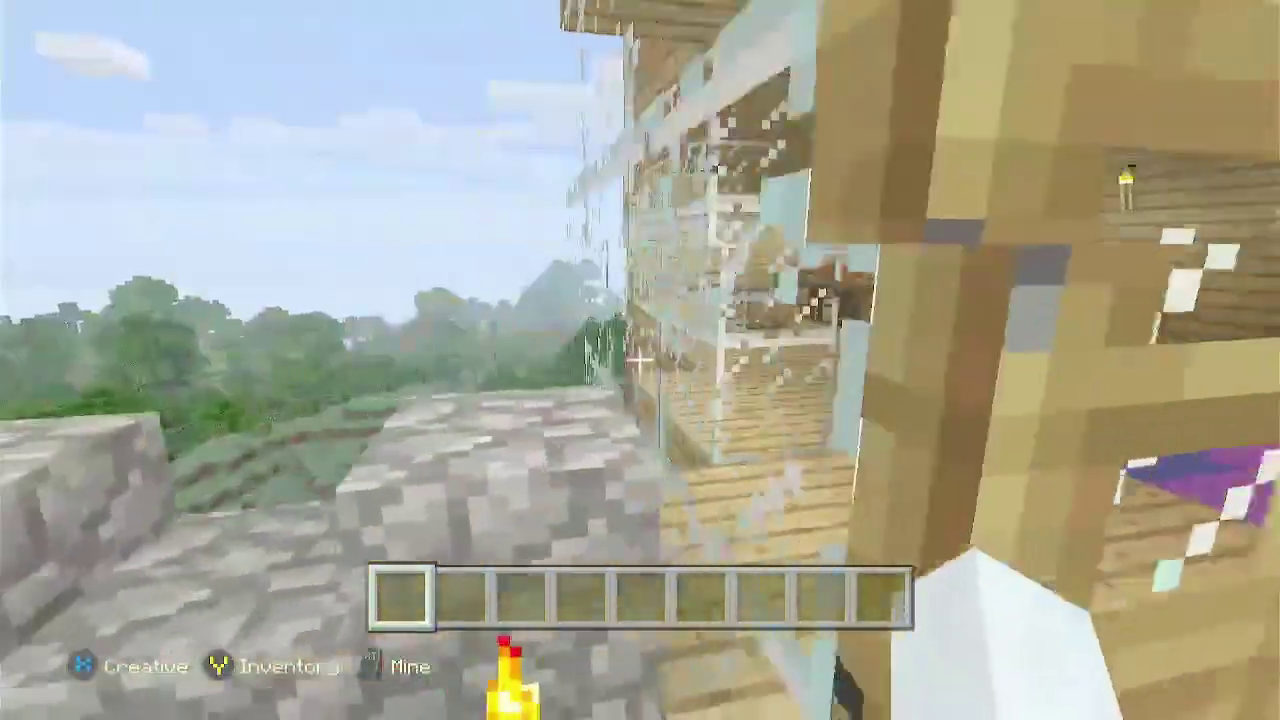
key(w)
right_click(640, 360)
key(space)
key(space)
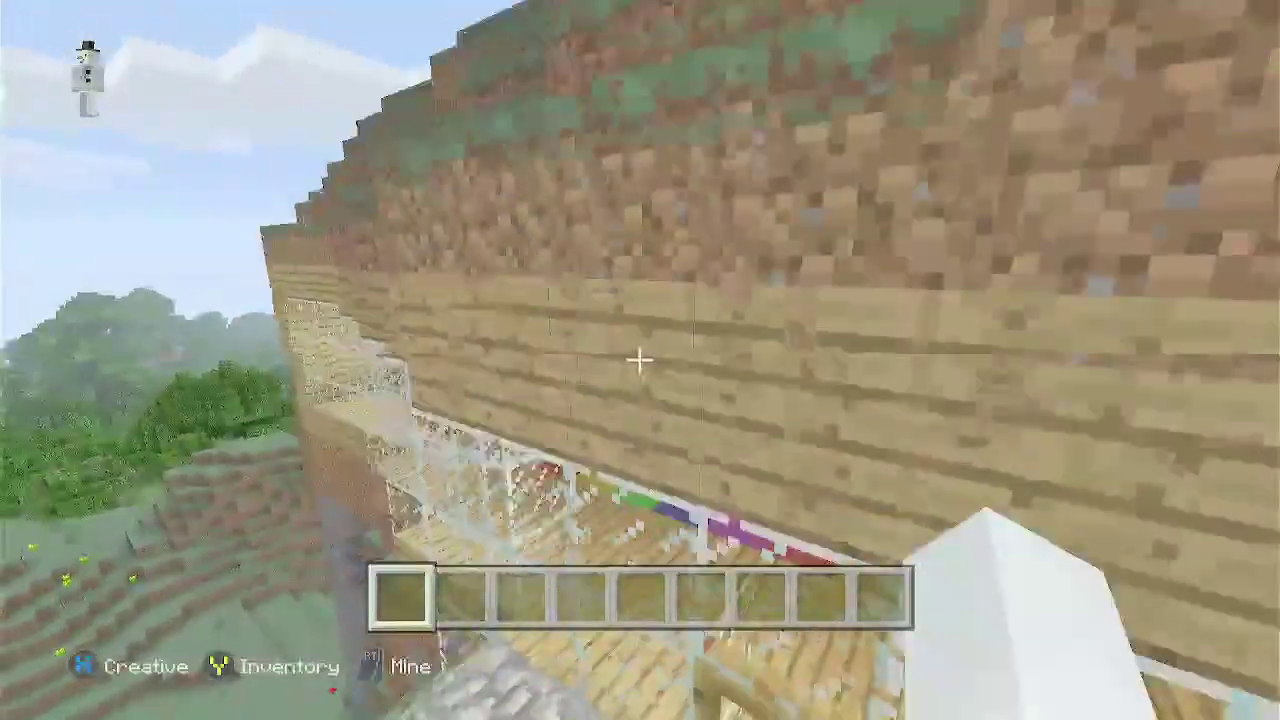
- Fly out over the valley and view the hillside house and cobblestone bridge from a distance
key(w)
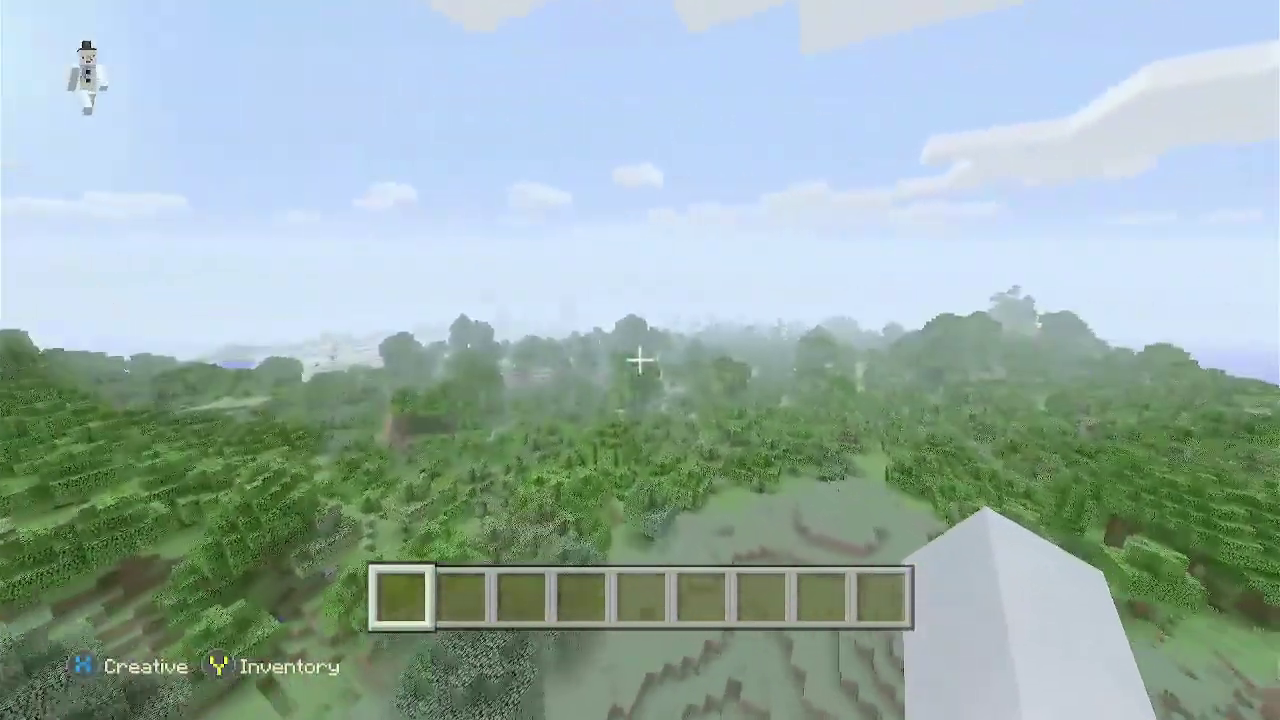
key(w)
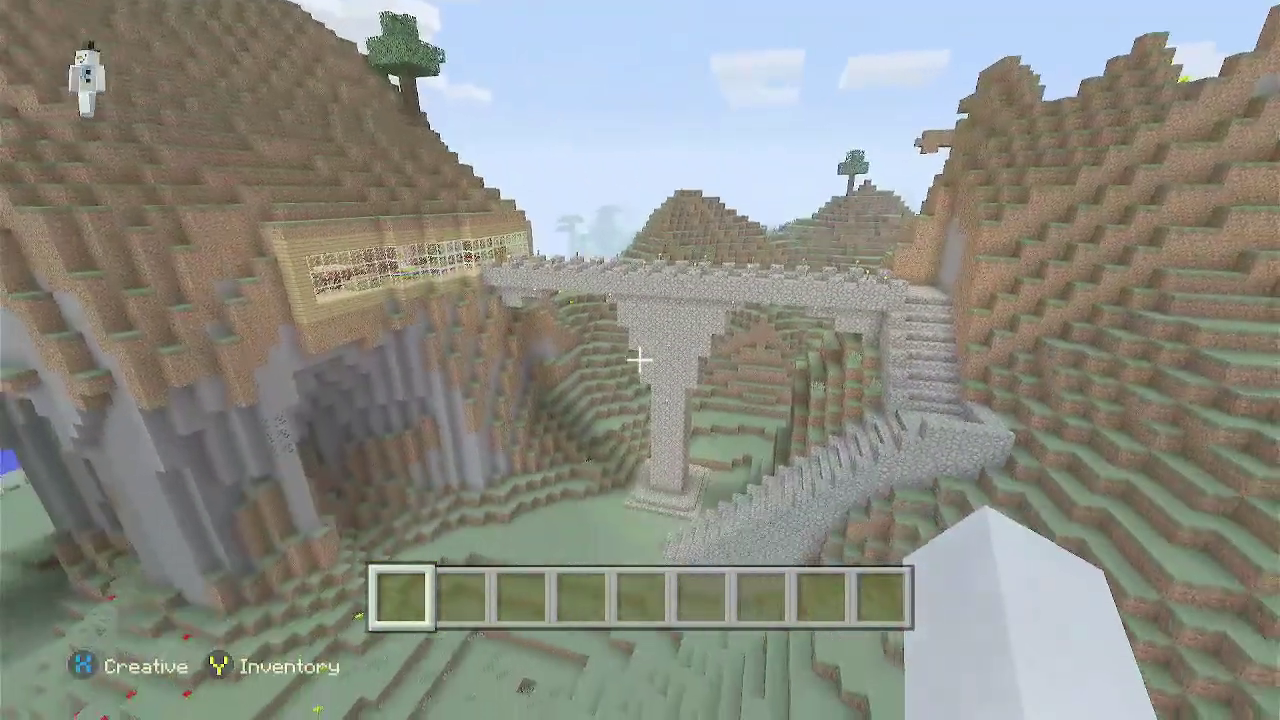
key(s)
key(space)
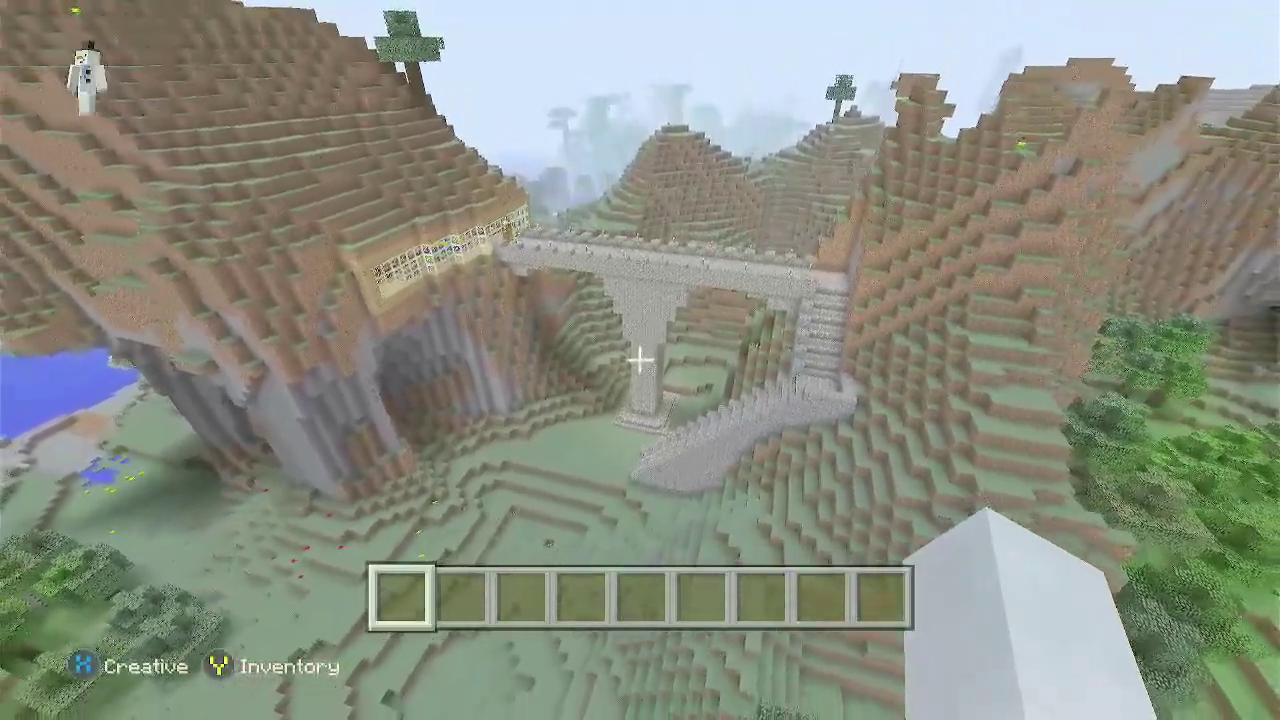
key(shift)
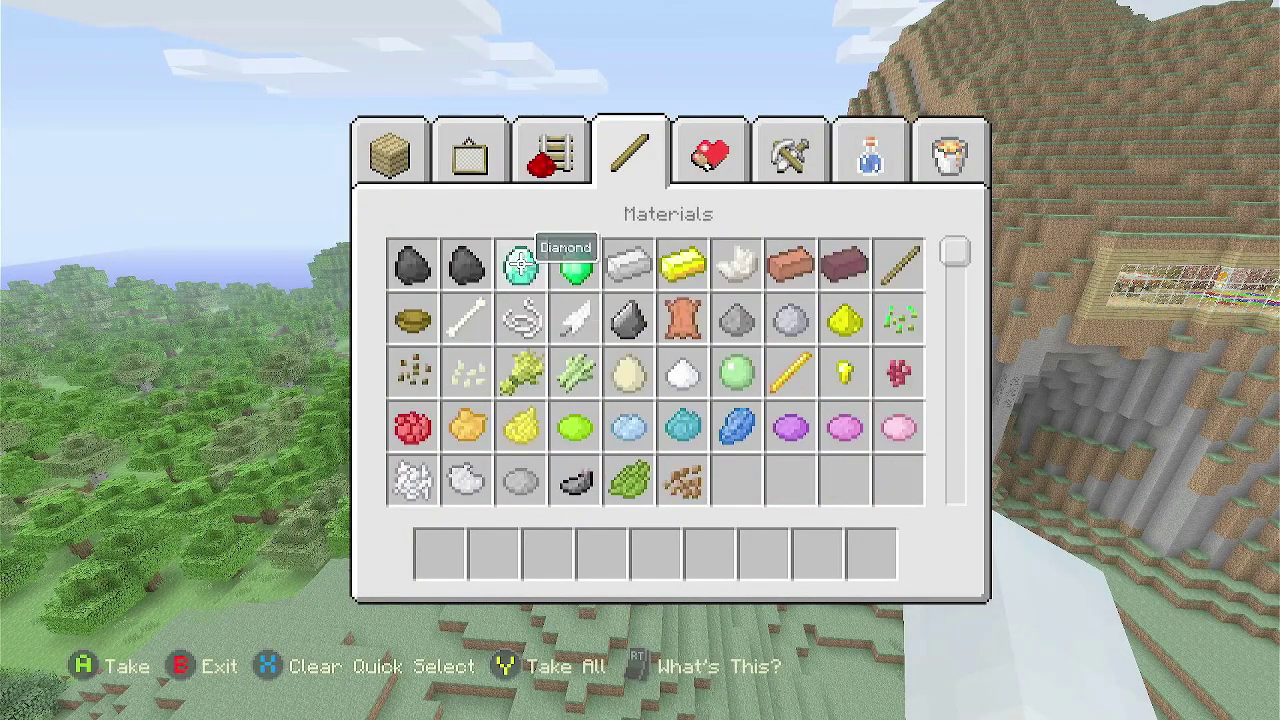
- Look through the creative inventory categories, including Materials, Miscellaneous and Decorations, and close the inventory
key(bracketright)
key(bracketright)
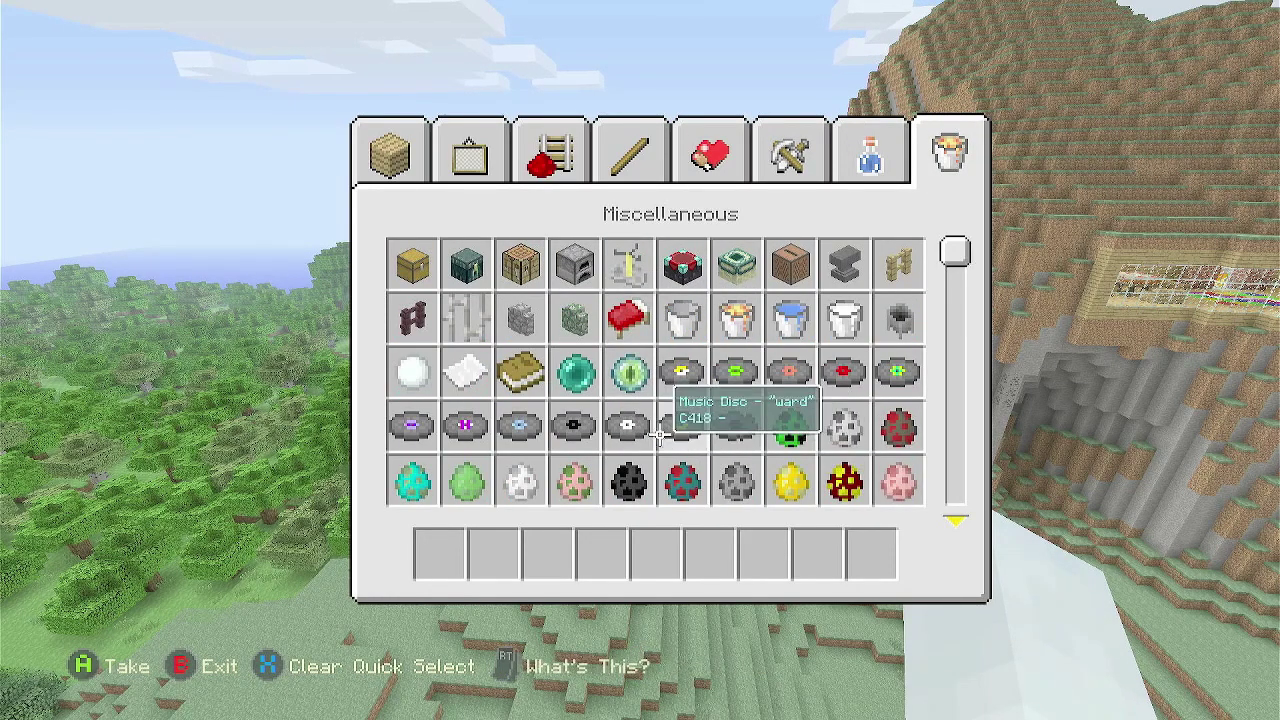
key(Left)
key(Left)
key(Left)
key(Left)
key(Left)
key(Left)
key(Left)
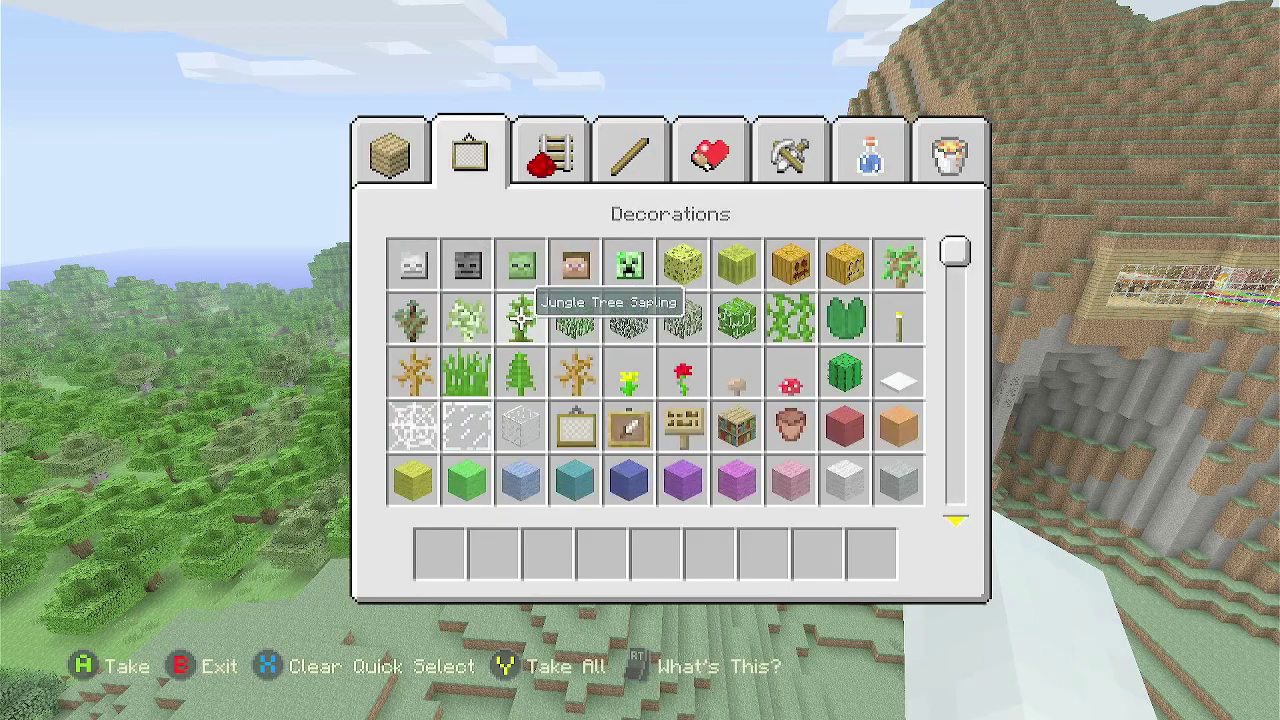
key(Escape)
- Fly back to the hillside house, enter through the double doors, and look around the furnished room
key(w)
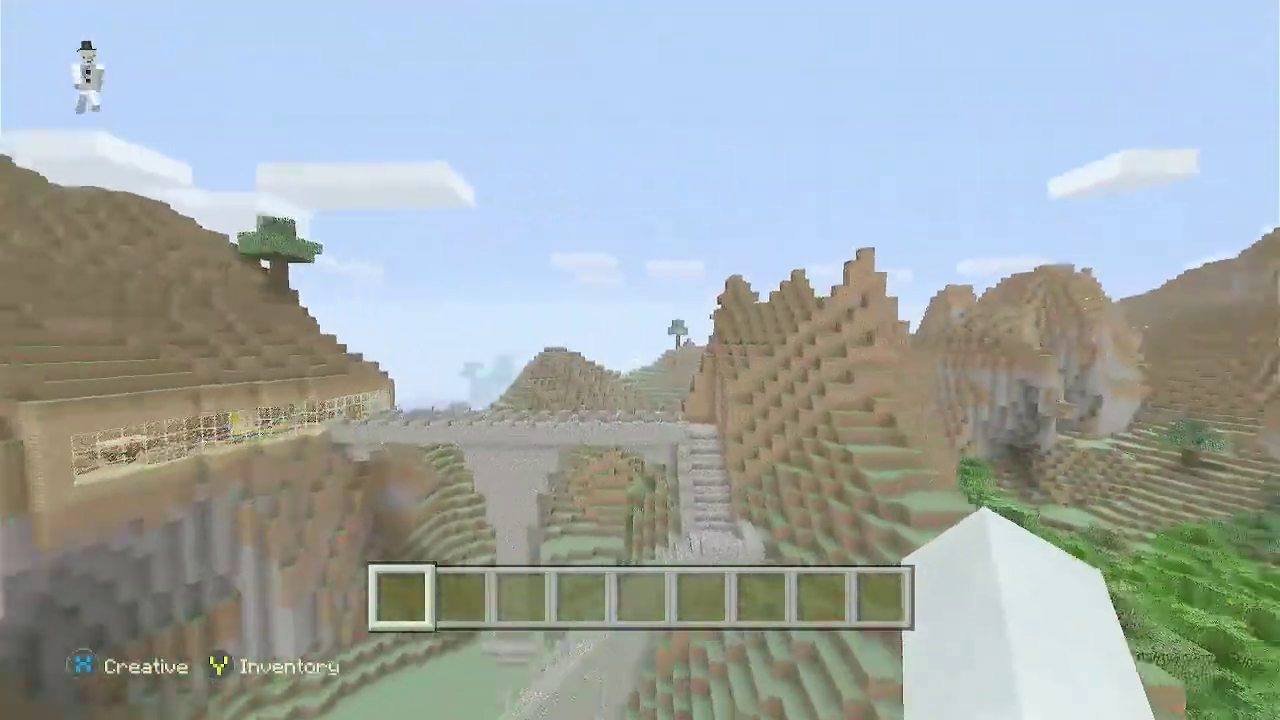
key(w)
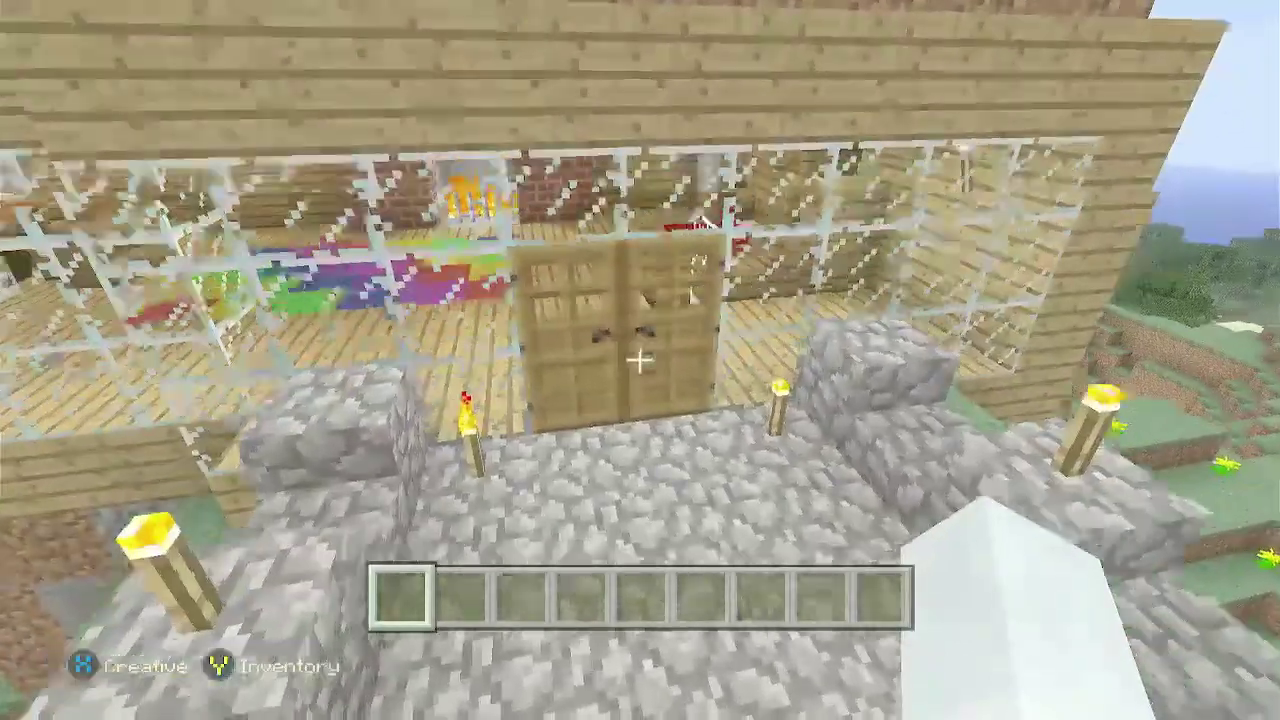
right_click(640, 360)
key(w)
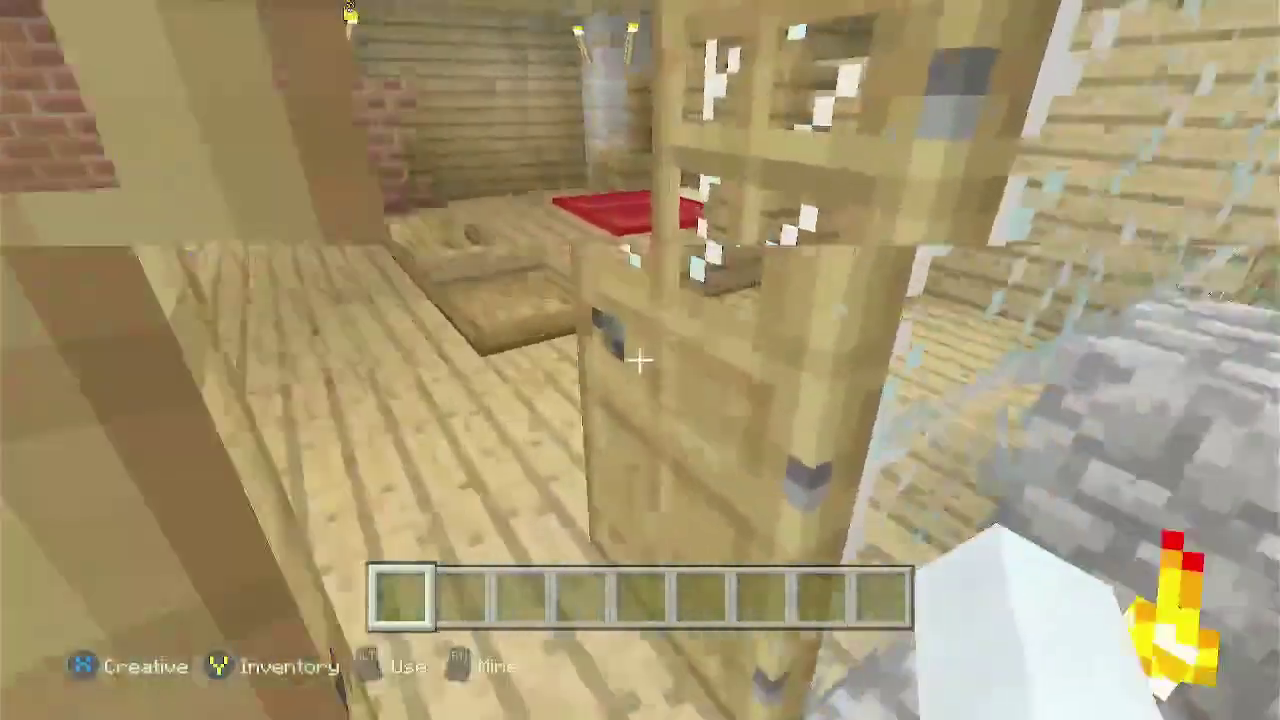
key(w)
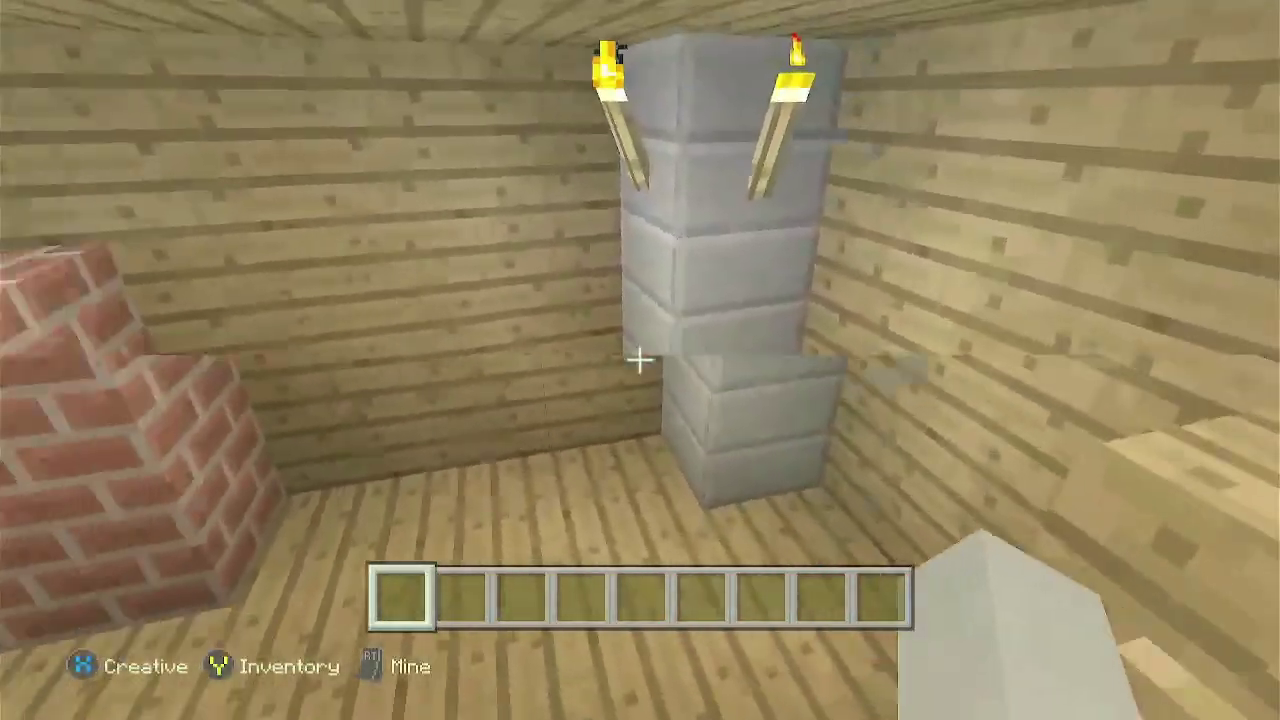
key(d)
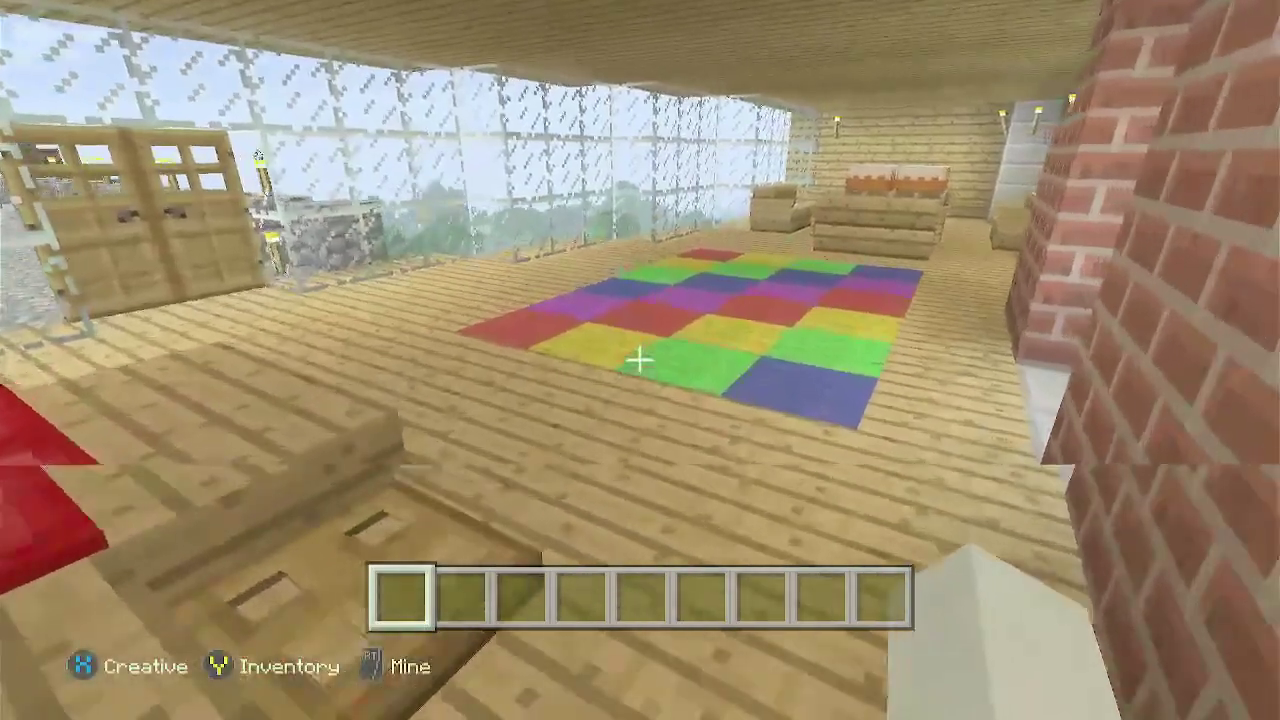
key(w)
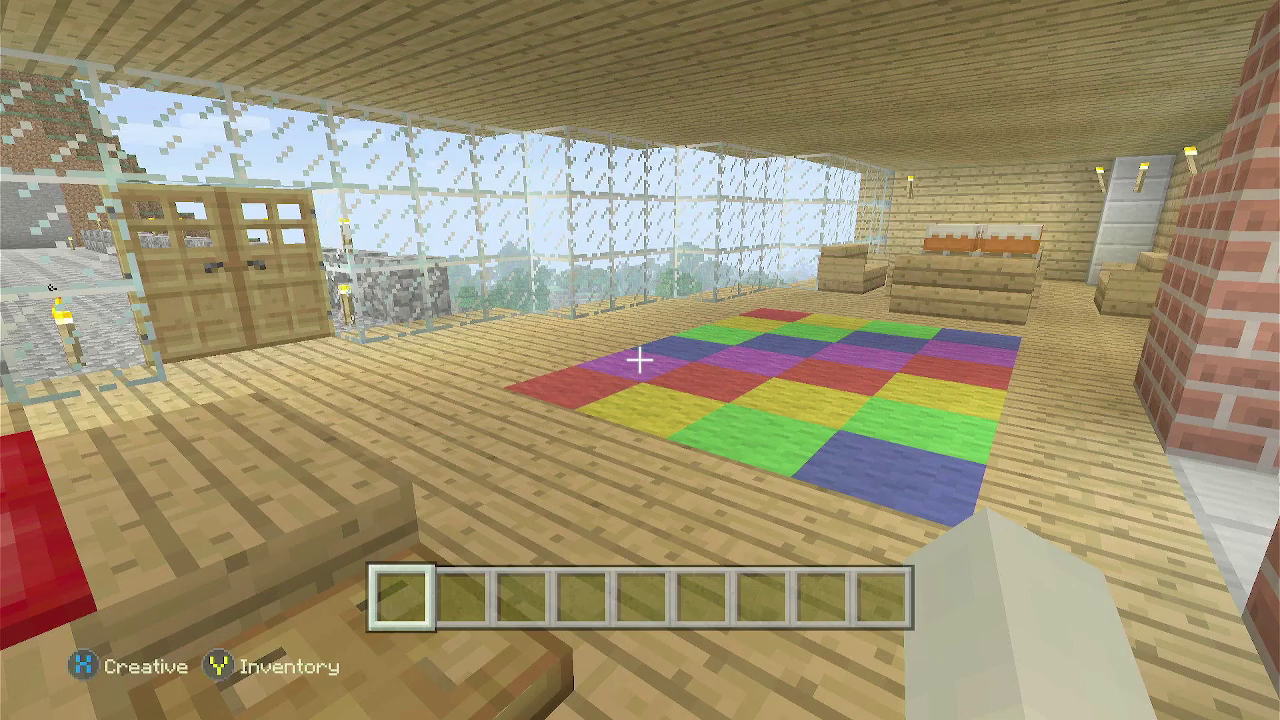
- Switch the camera to the front-facing third-person view and look at the snowman character inside the house
key(Escape)
key(Return)
key(Escape)
key(Escape)
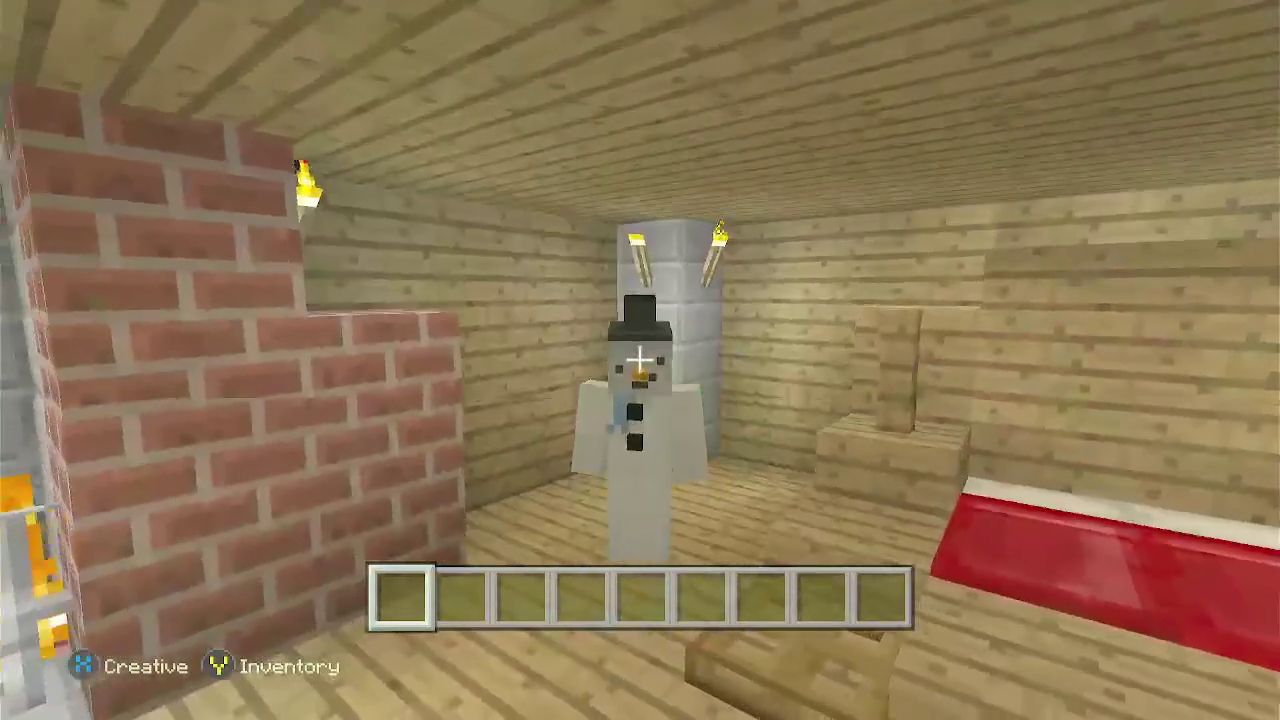
key(w)
key(w)
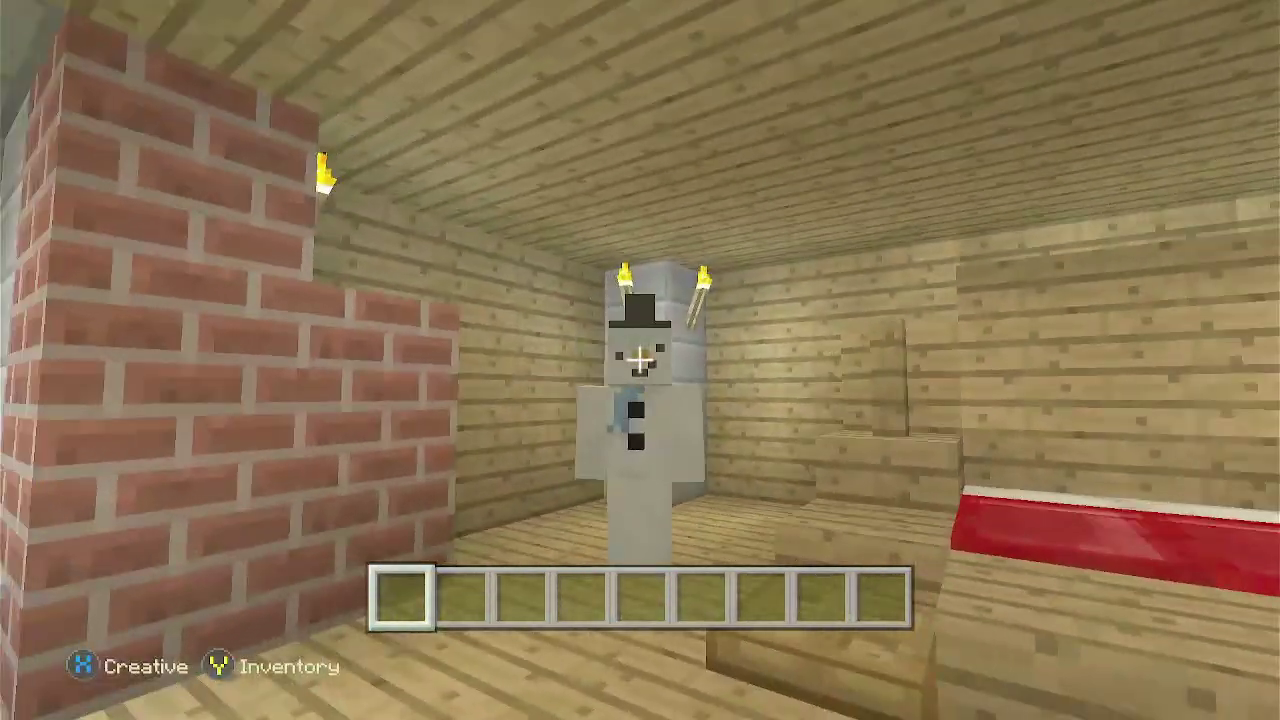